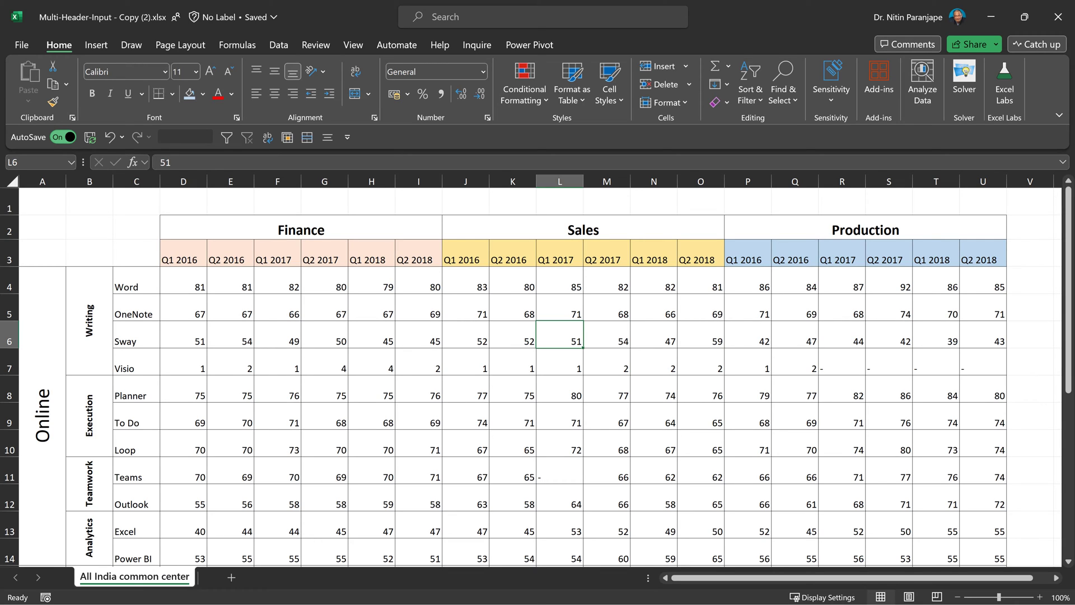
Unmerge the Finance, Sales and Production headers in D2:U2 and the row labels in columns A:B.
scroll(140, 426, "down", 3)
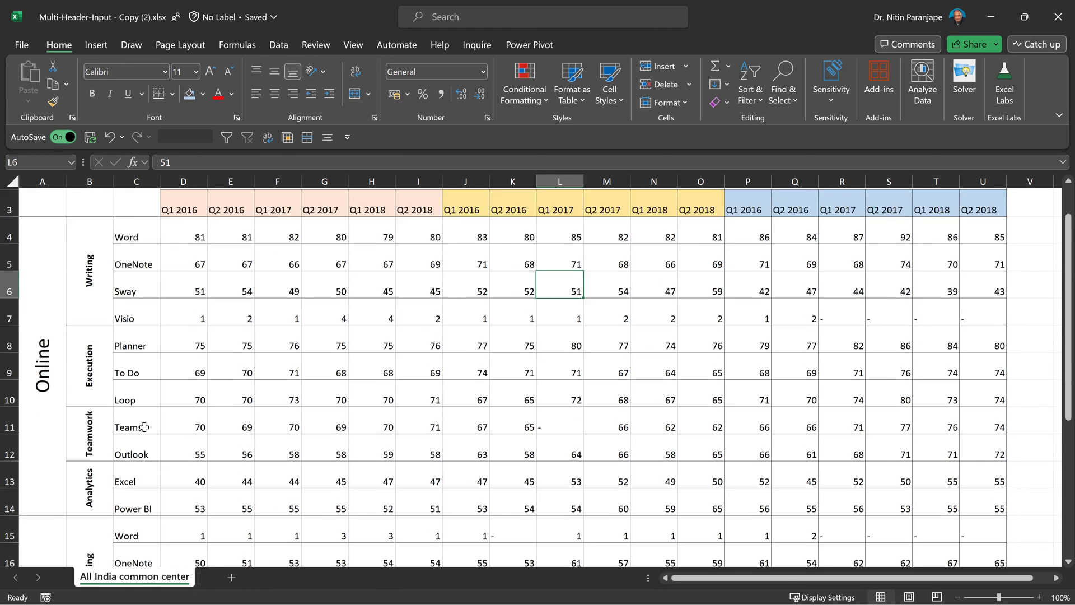
scroll(144, 427, "up", 3)
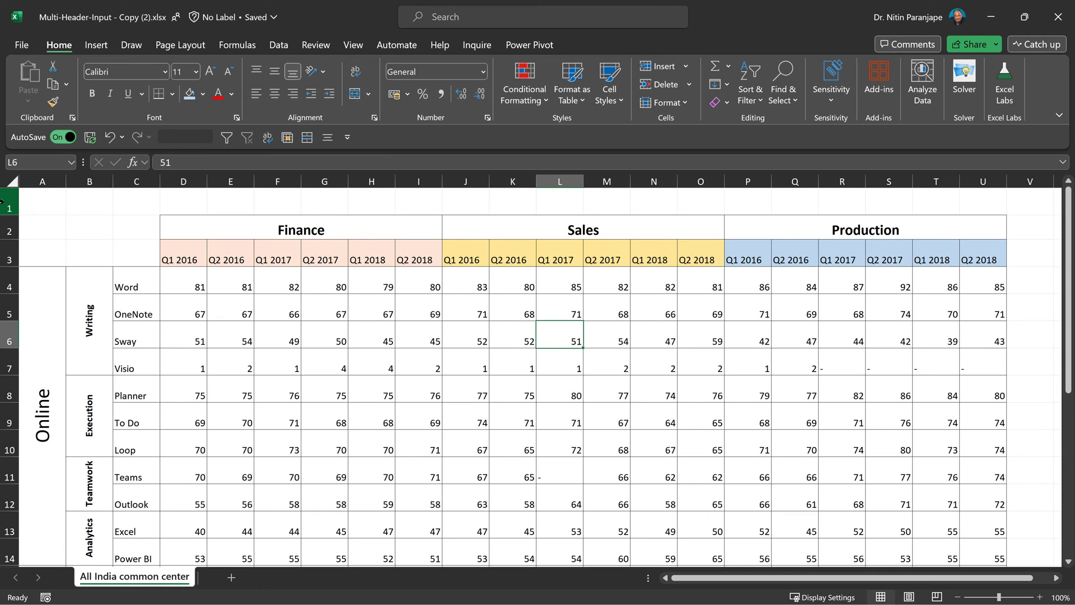
left_click_drag(252, 229, 812, 229)
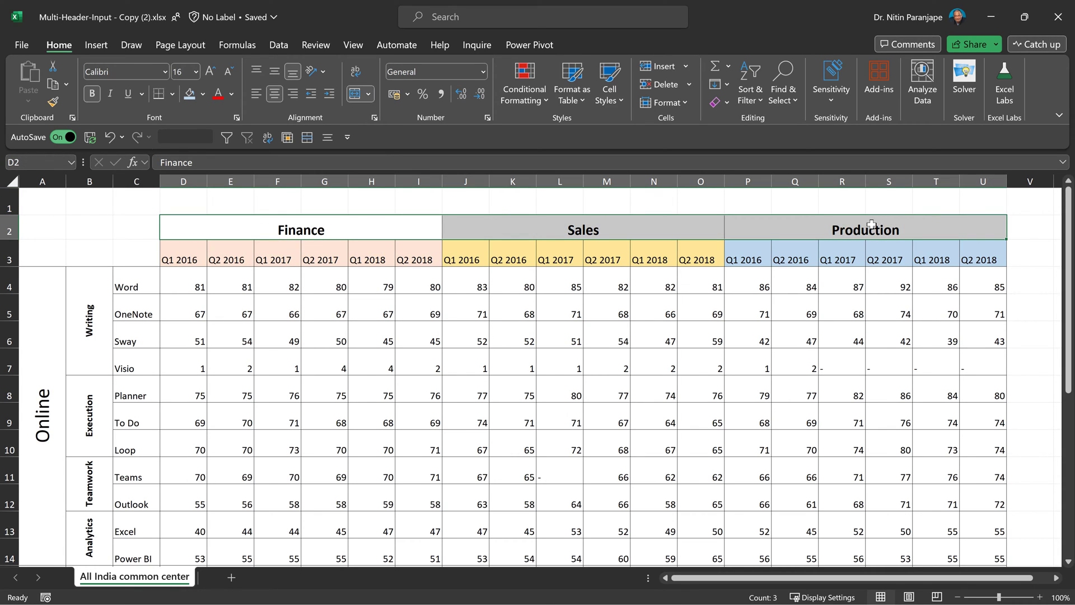
left_click(355, 93)
left_click(233, 223)
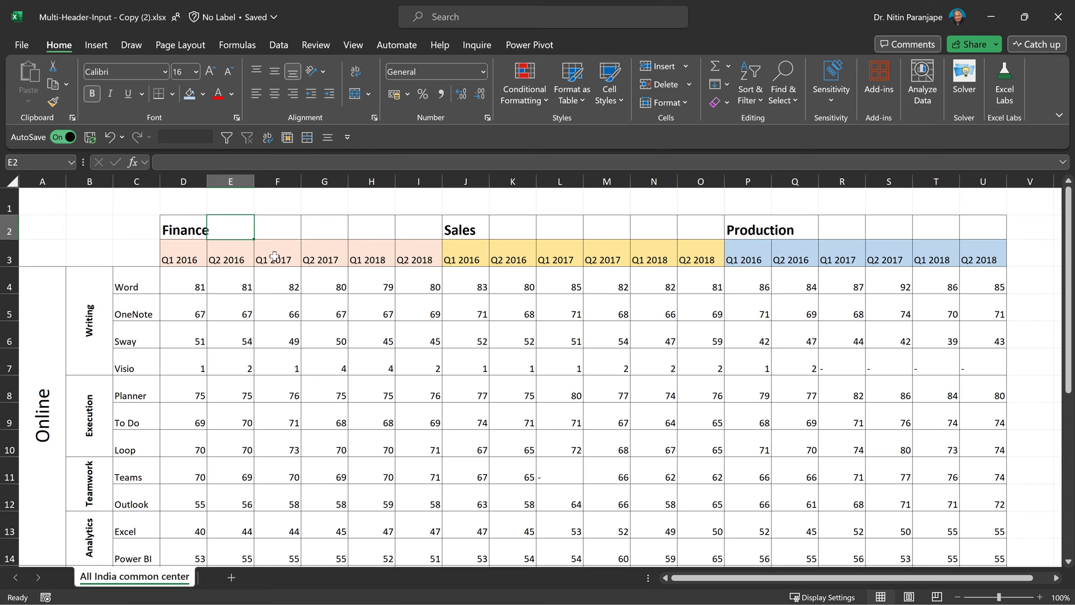
left_click_drag(90, 182, 47, 183)
key("alt+h")
key("m")
key("u")
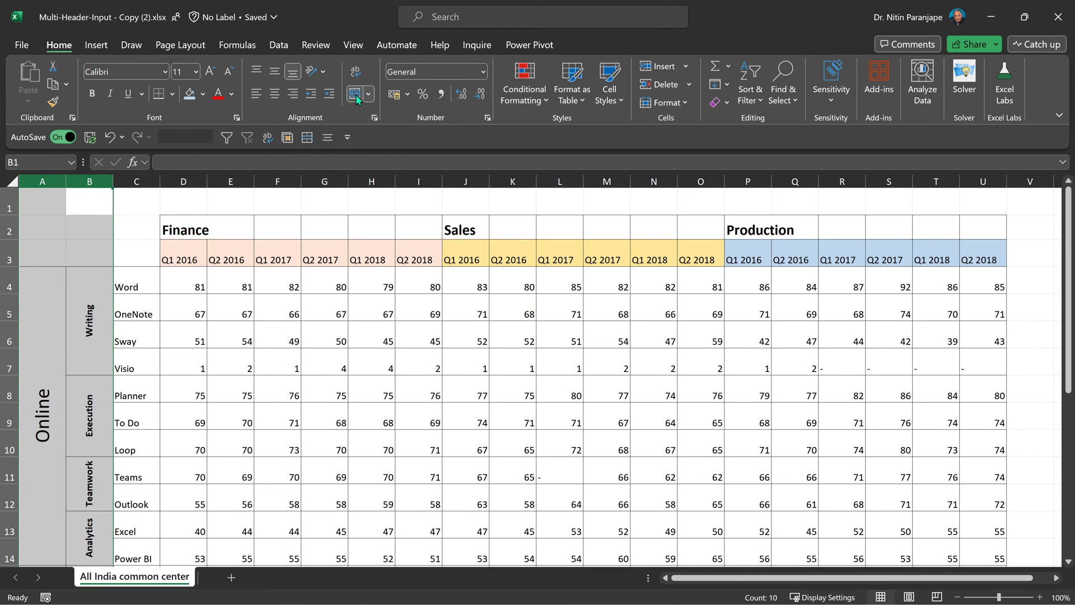
Clear all formatting from columns A:B and from the row 2 department headers.
left_click(715, 104)
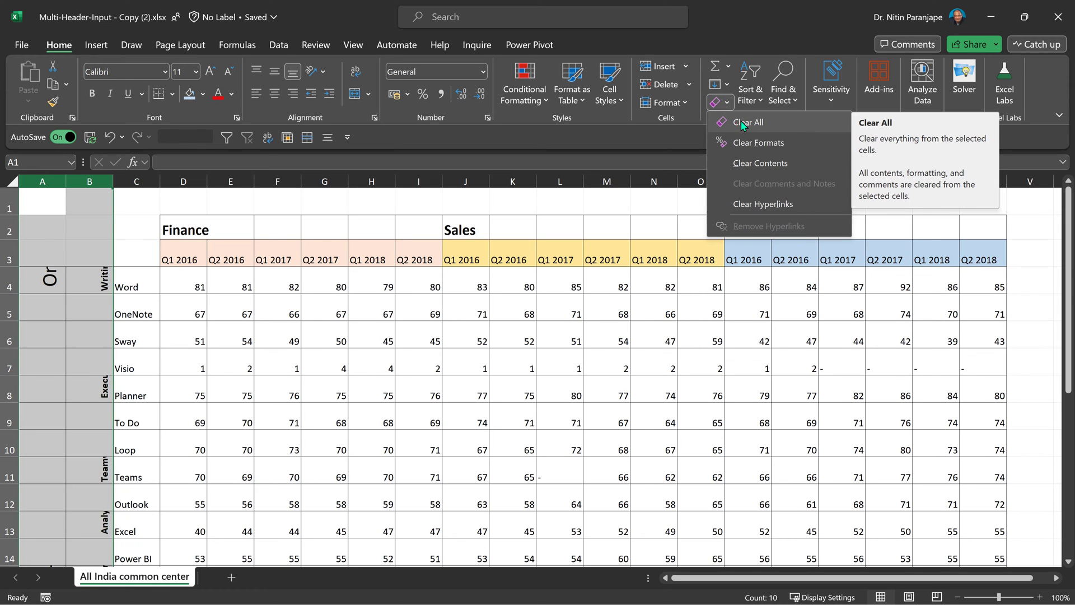
left_click(751, 143)
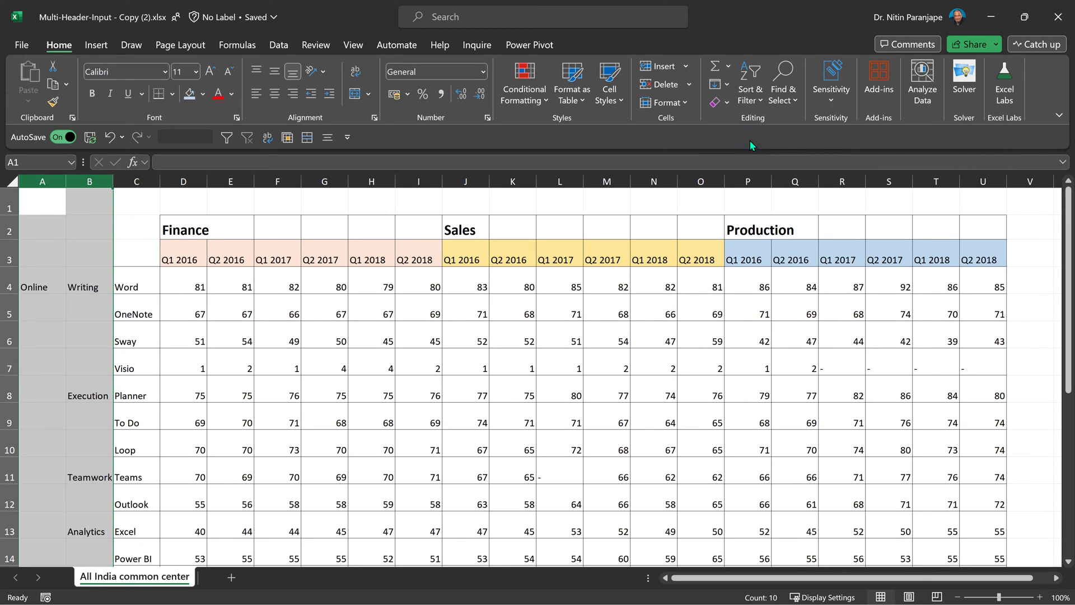
left_click(9, 228)
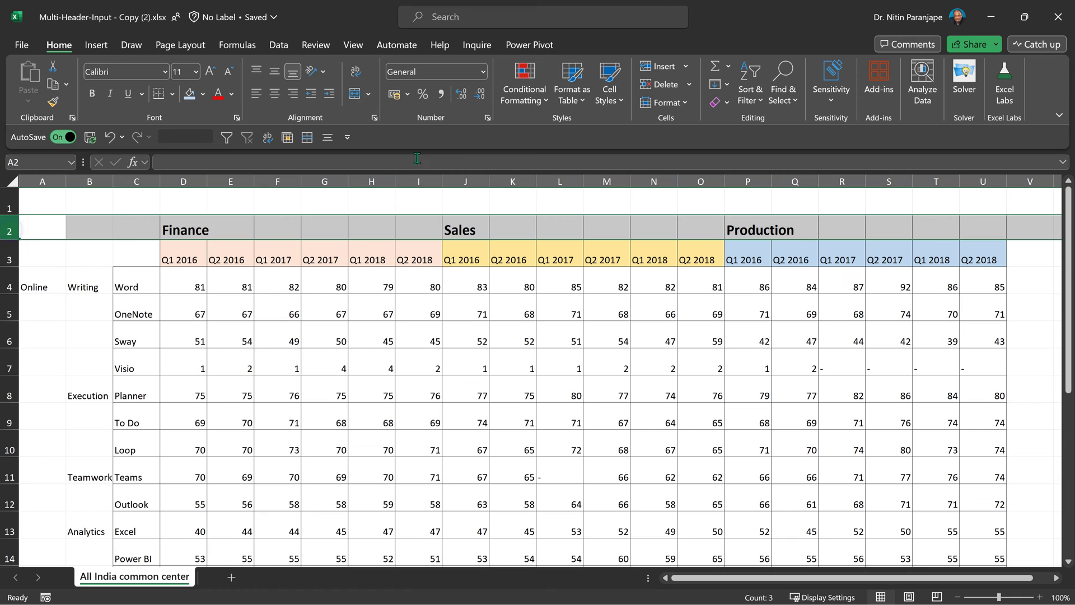
left_click(726, 103)
left_click(736, 139)
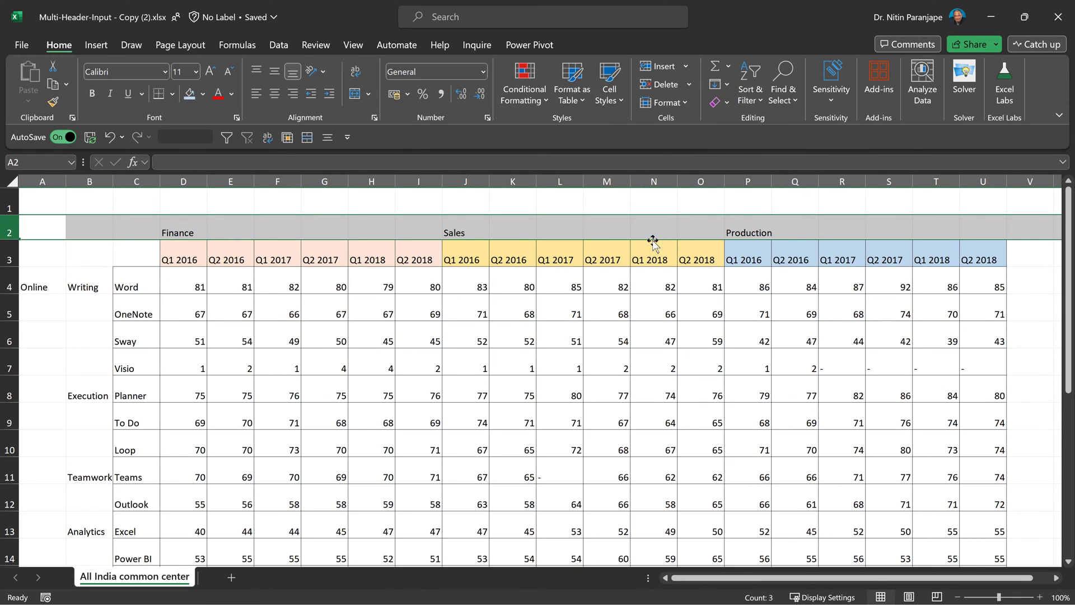
left_click(433, 343)
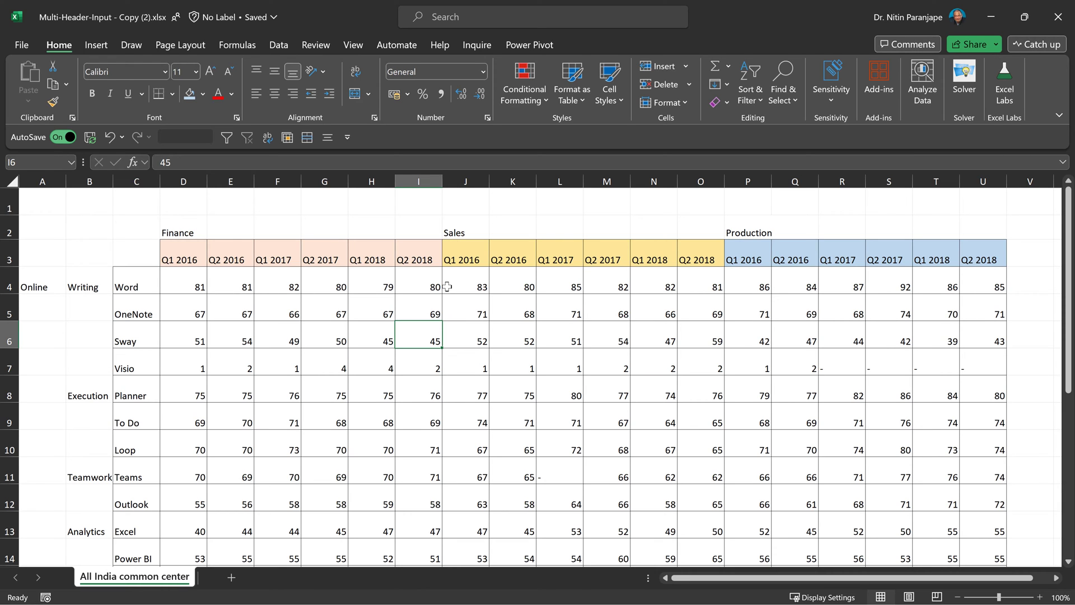
Select A2:U25, from the last Power BI cell U25 up to the row 2 headers.
scroll(449, 312, "down", 2)
scroll(450, 312, "down", 7)
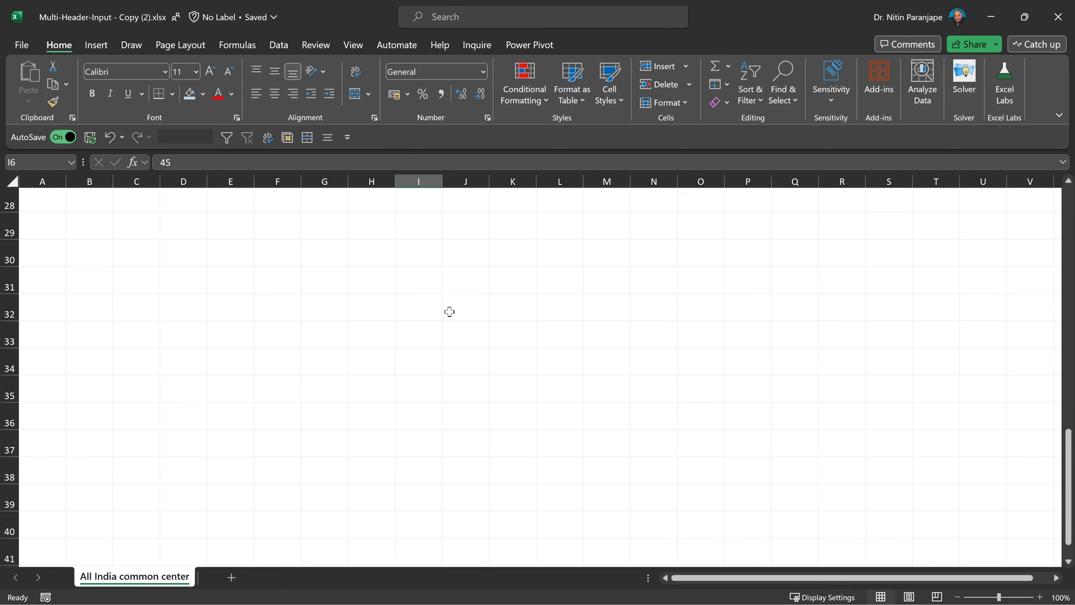
scroll(470, 321, "up", 4)
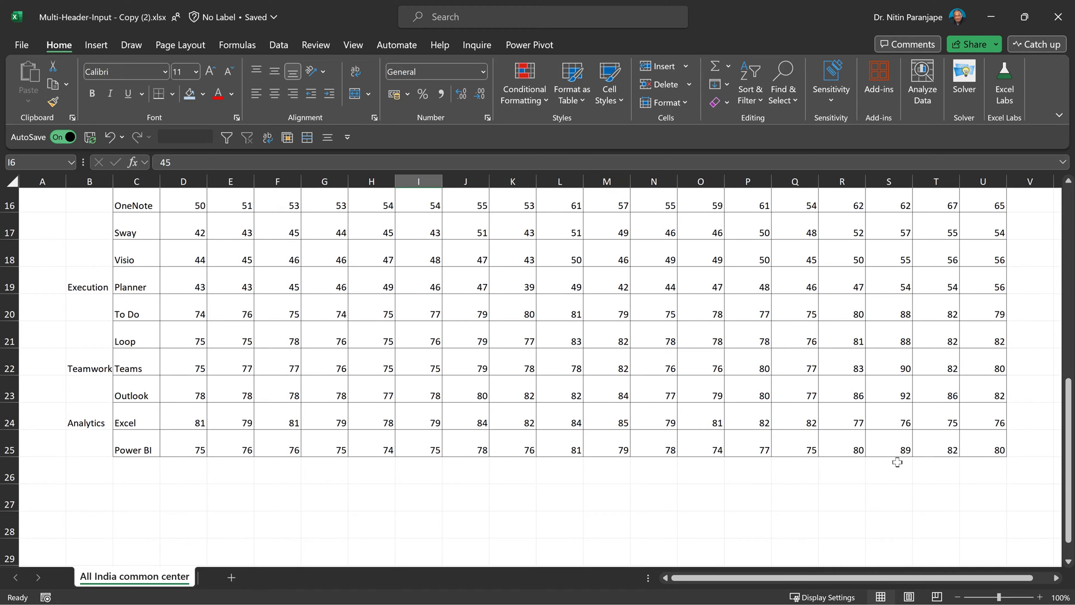
left_click(995, 444)
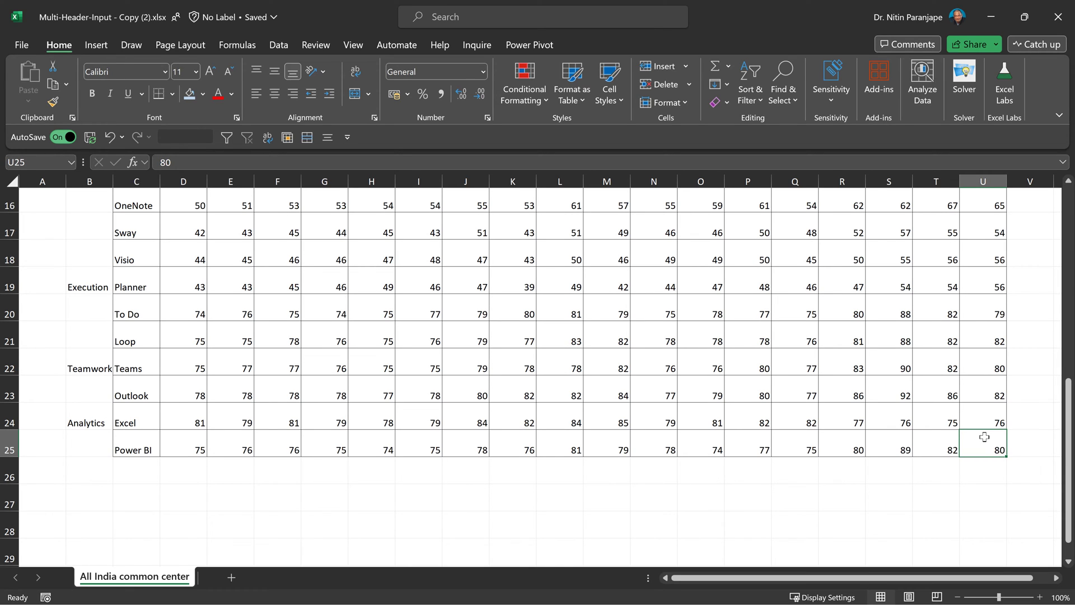
left_click_drag(984, 436, 14, 232)
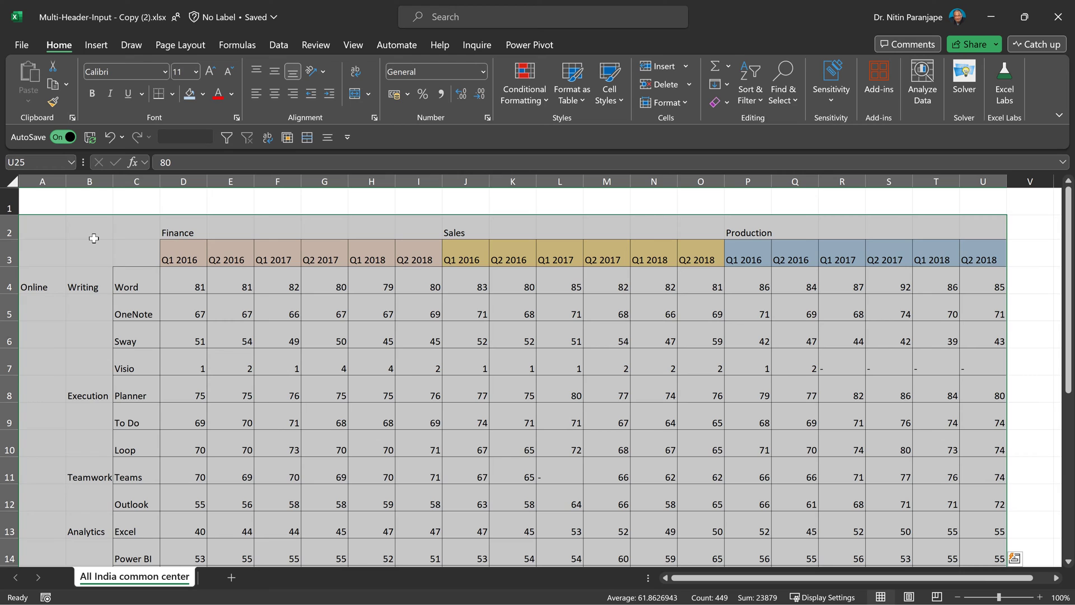
Convert A2:U25 into Table1 without a header row, giving generic Column1–Column21 headers.
left_click(101, 52)
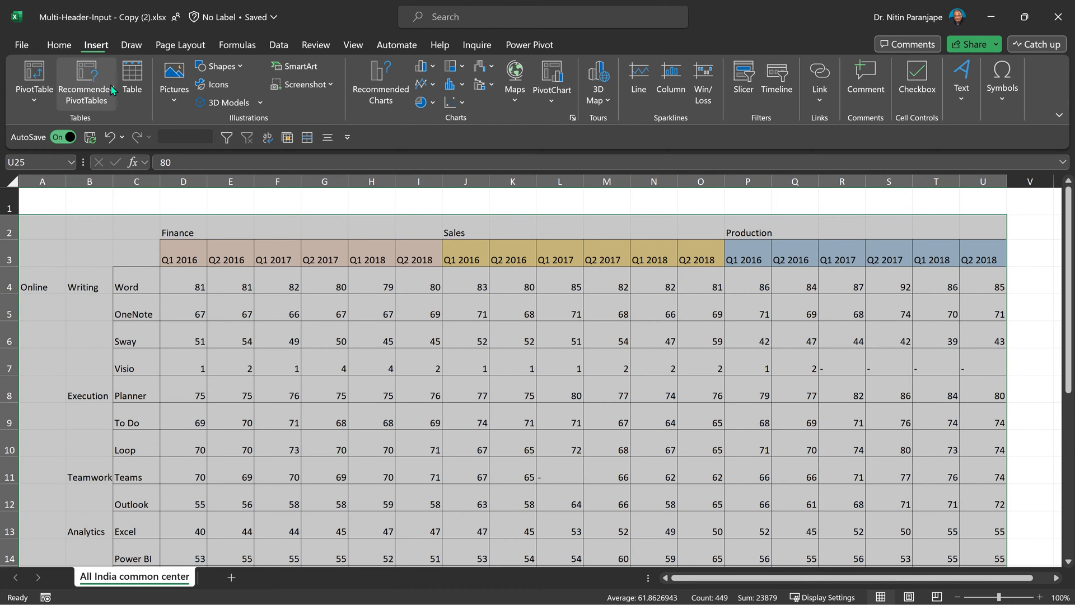
left_click(132, 81)
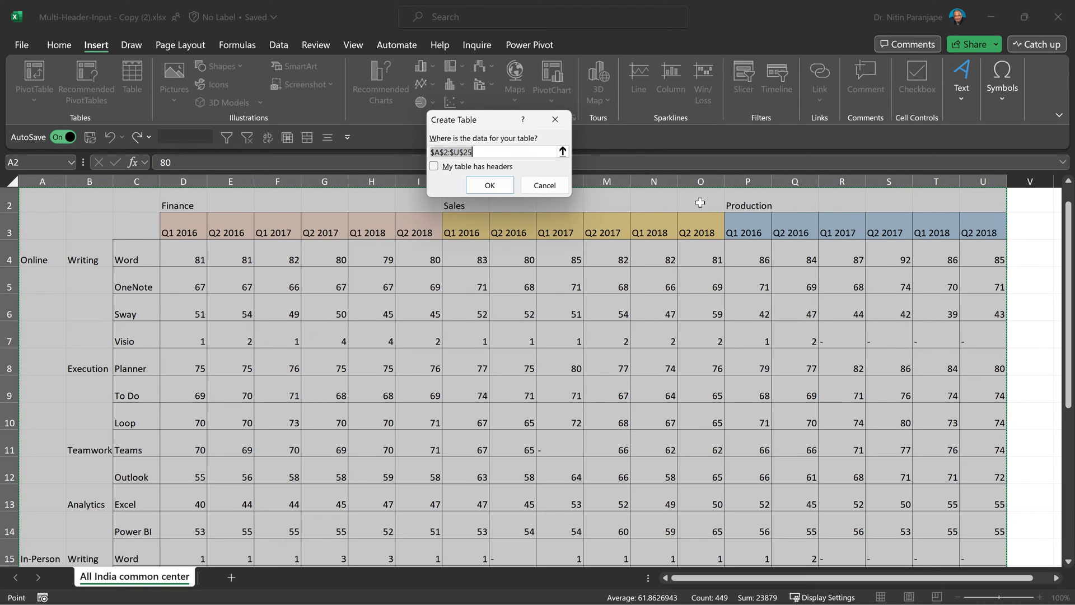
left_click(479, 186)
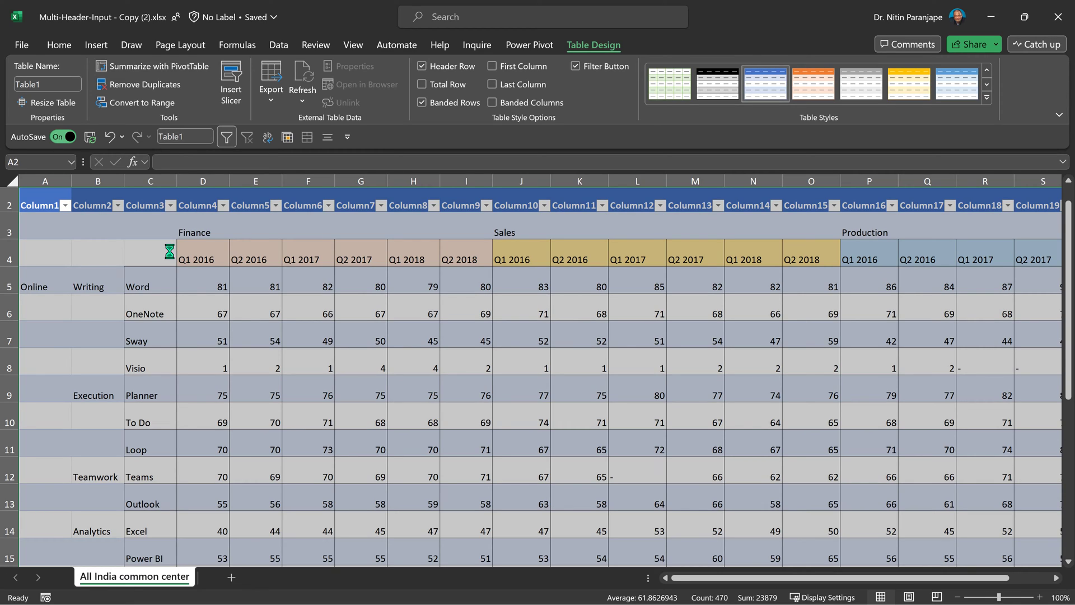
Close the workbook, start a new one, and load Table1 from Multi-Header-Input - Copy (2).xlsx into Power Query.
left_click(1058, 17)
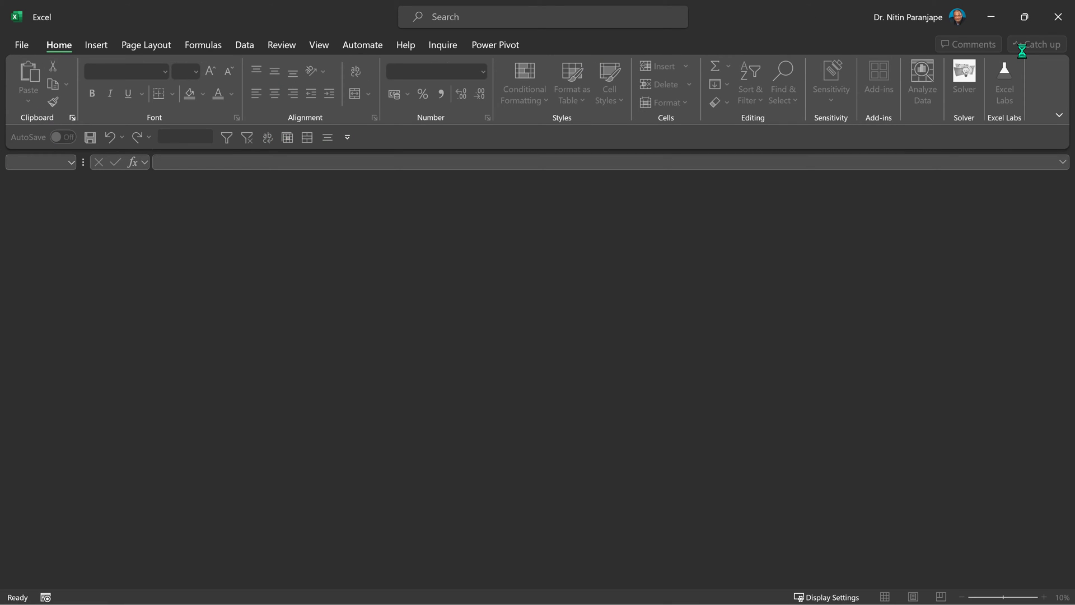
key("ctrl+n")
left_click(276, 51)
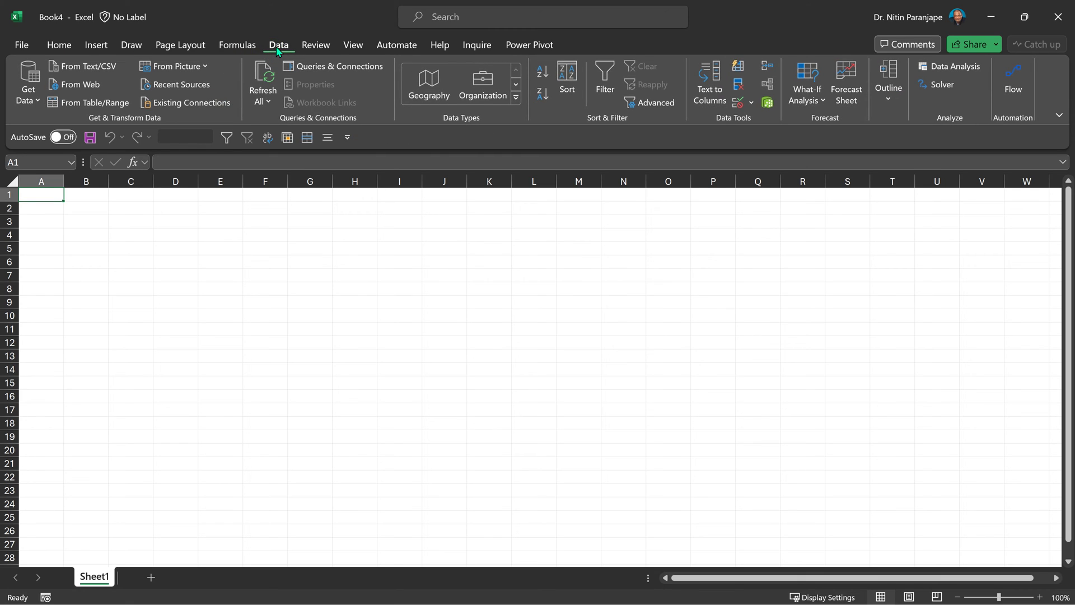
left_click(28, 90)
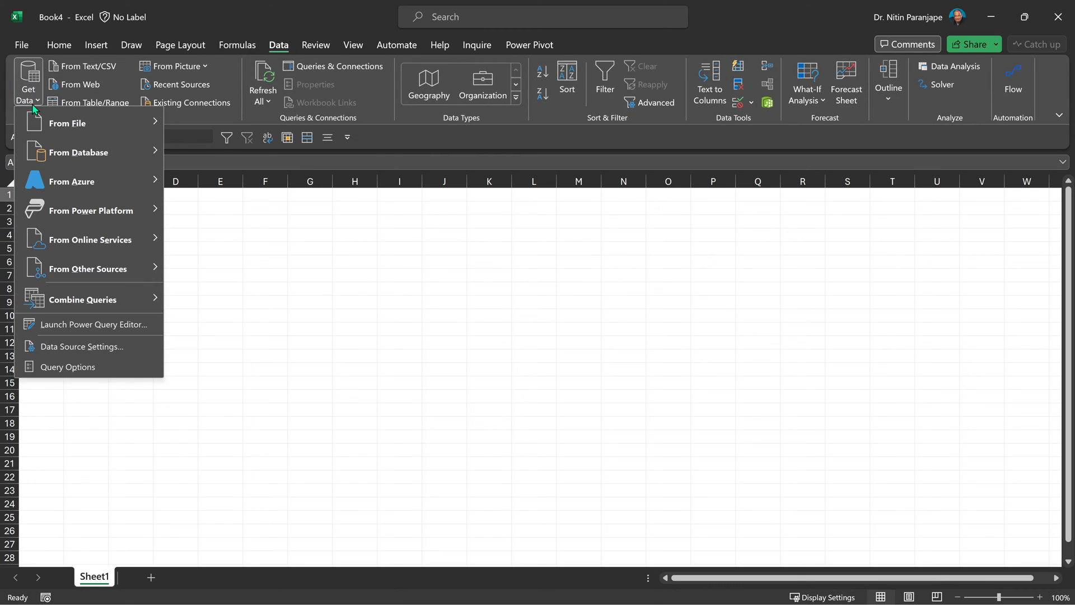
mouse_move(101, 123)
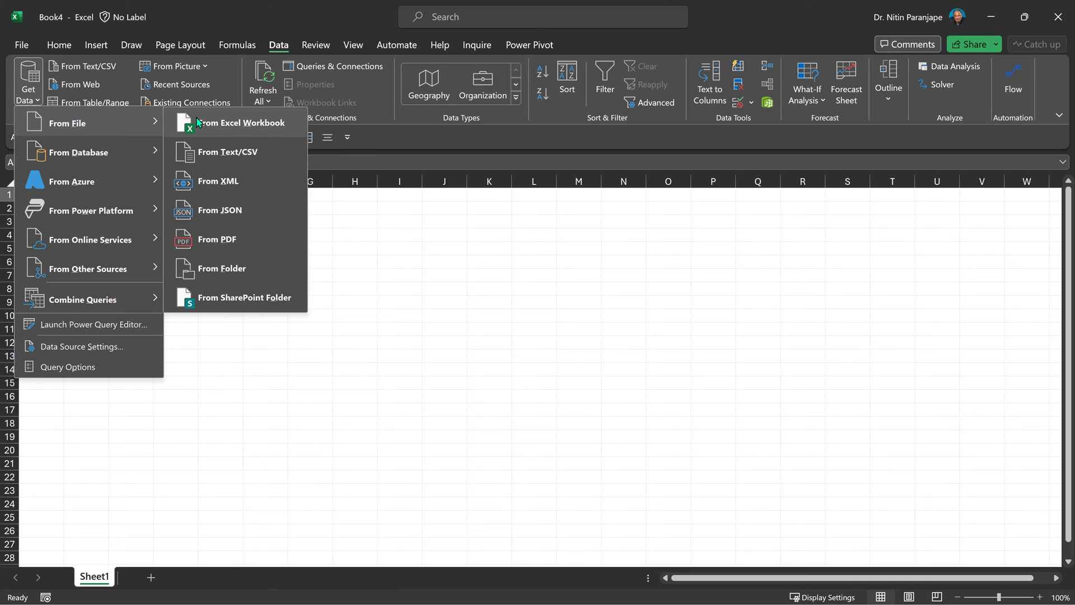
left_click(197, 123)
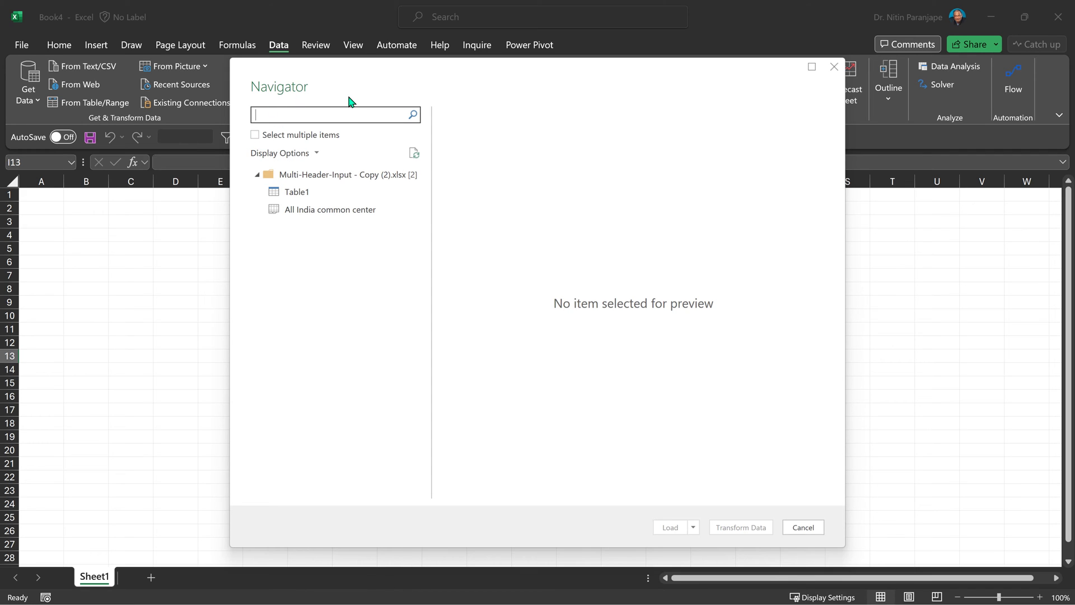
left_click(325, 211)
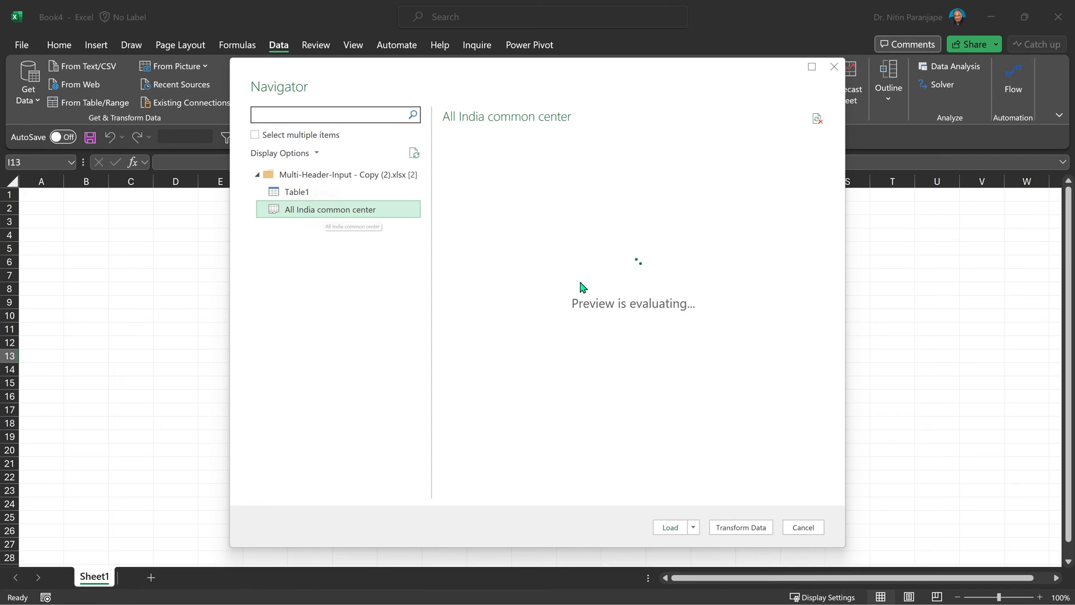
left_click(313, 193)
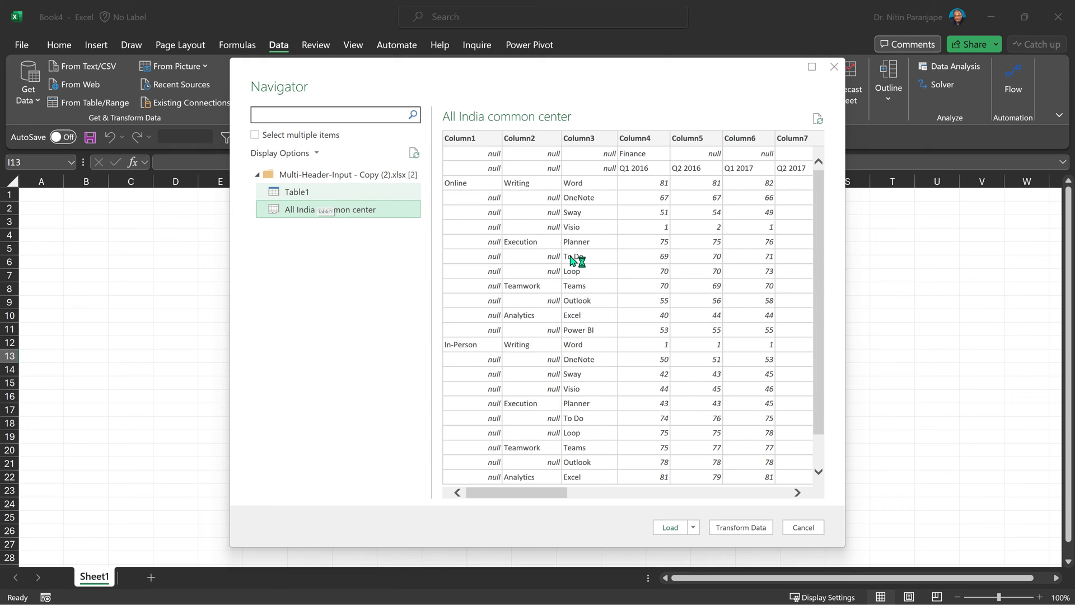
left_click(747, 532)
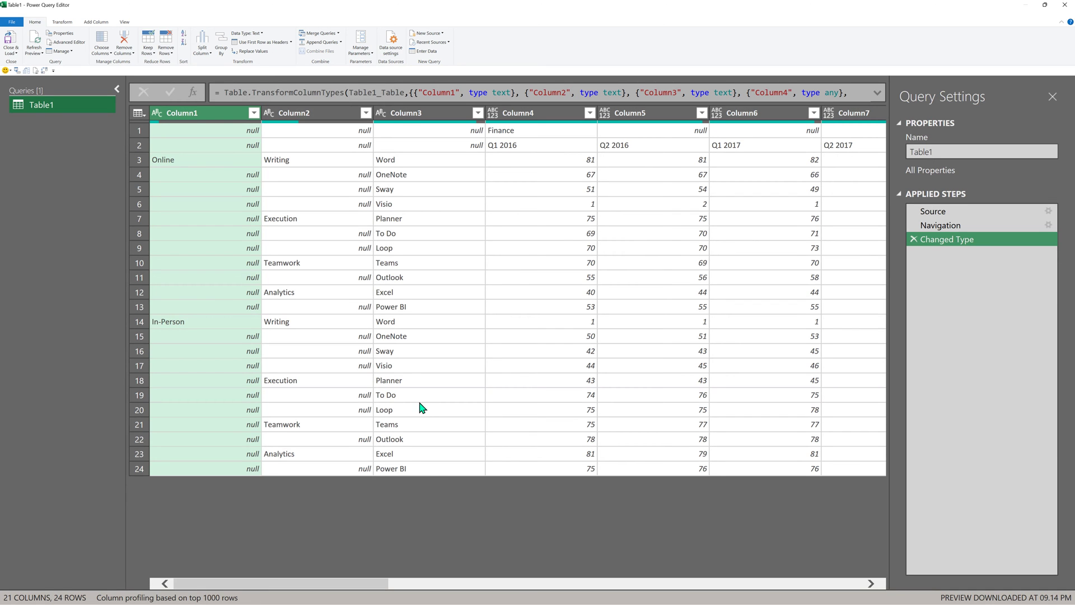
Fill the null labels down in Column1 and Column2.
left_click(294, 162)
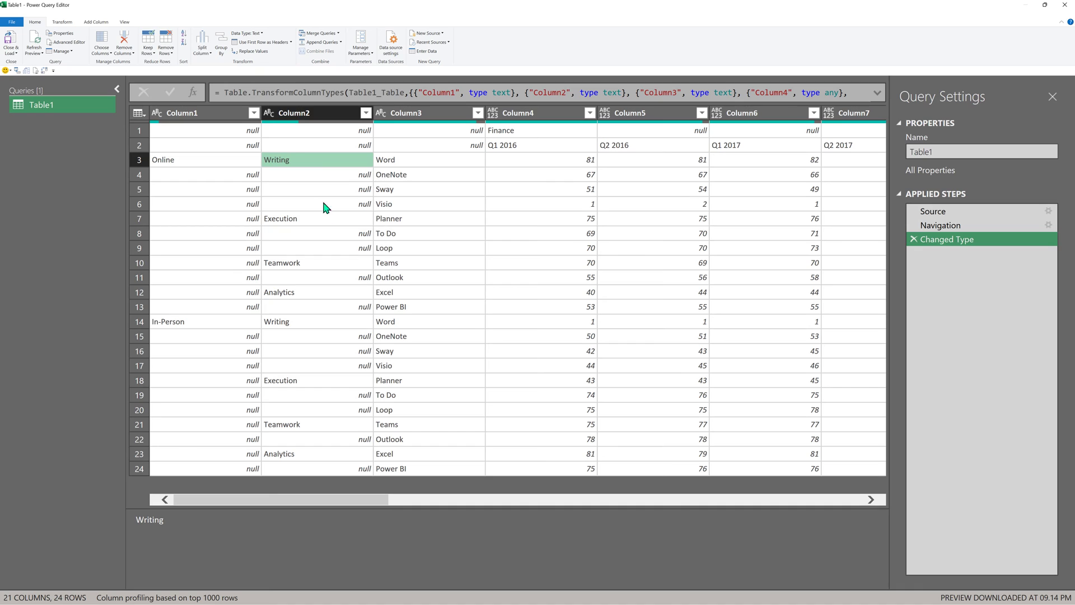
left_click(200, 114)
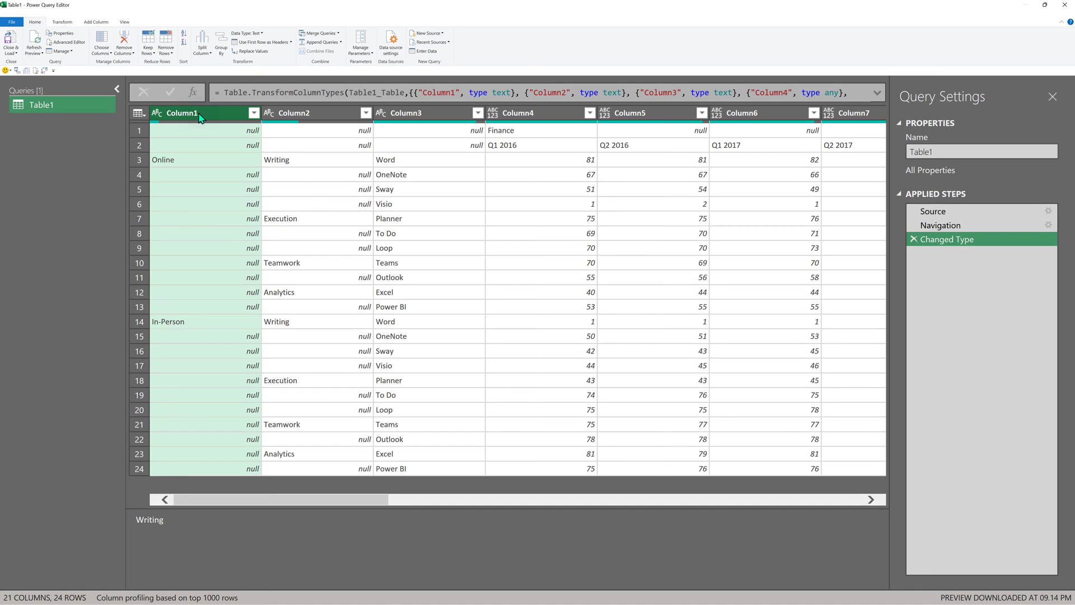
left_click(308, 114, "ctrl")
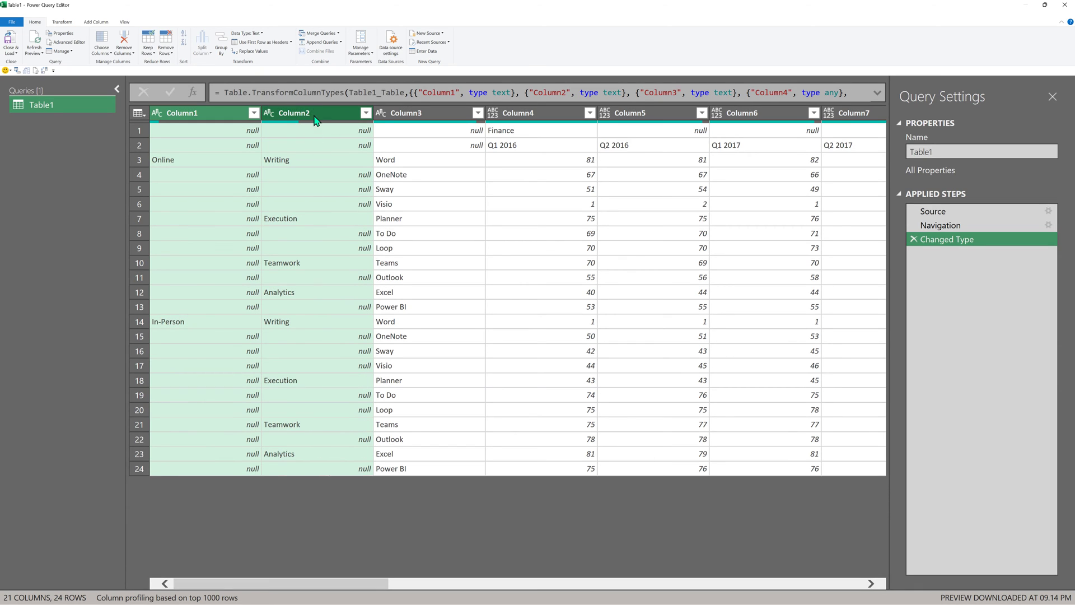
right_click(314, 115)
mouse_move(258, 166)
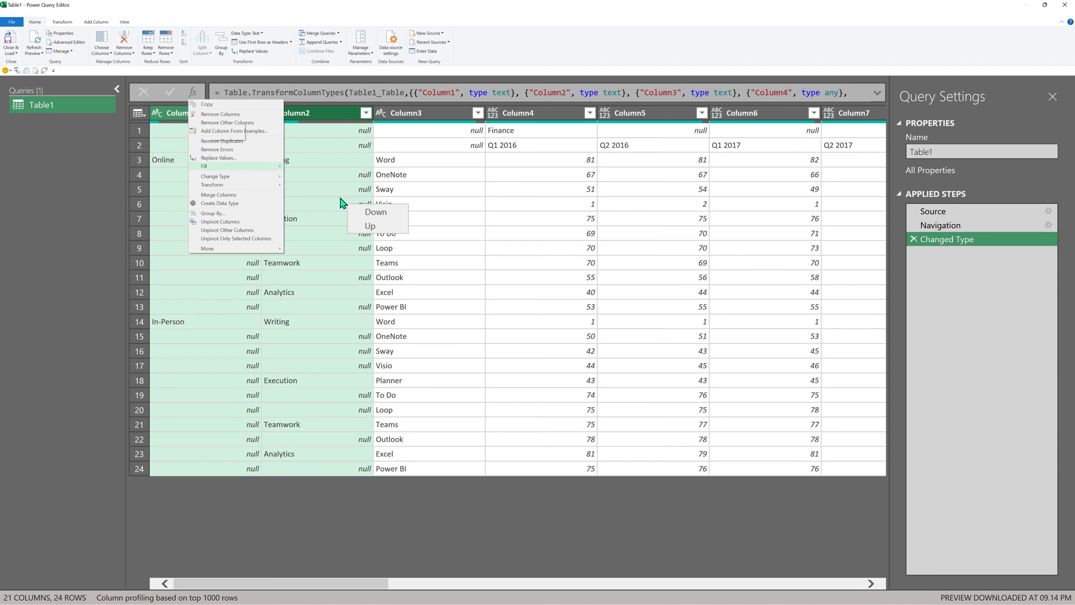
left_click(359, 211)
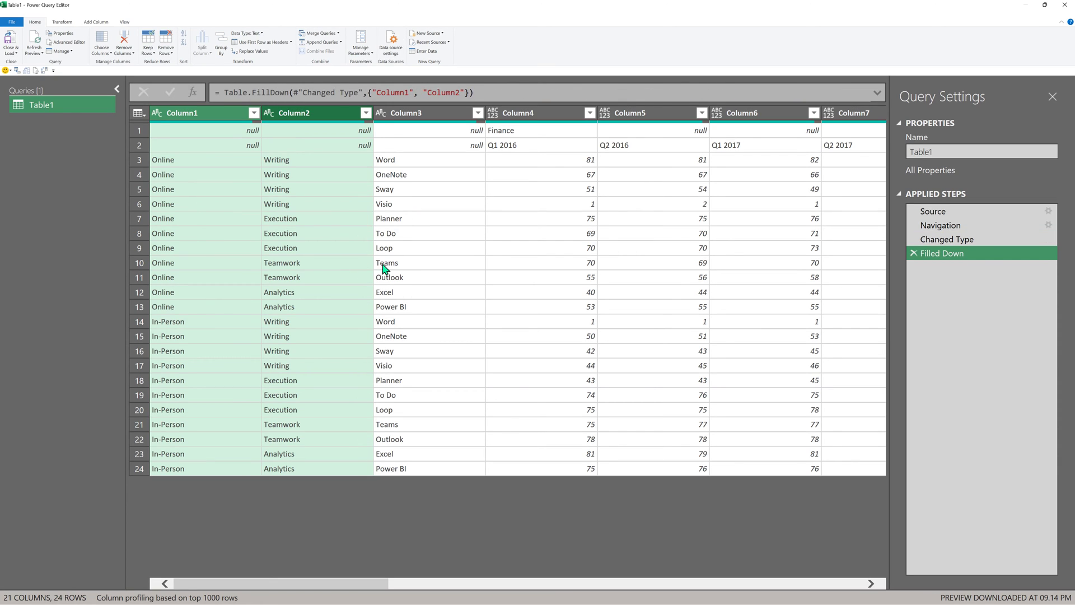
Check the Finance and null cells in row 1 across Column4 to Column7.
left_click(535, 132)
left_click(655, 133)
left_click(750, 133)
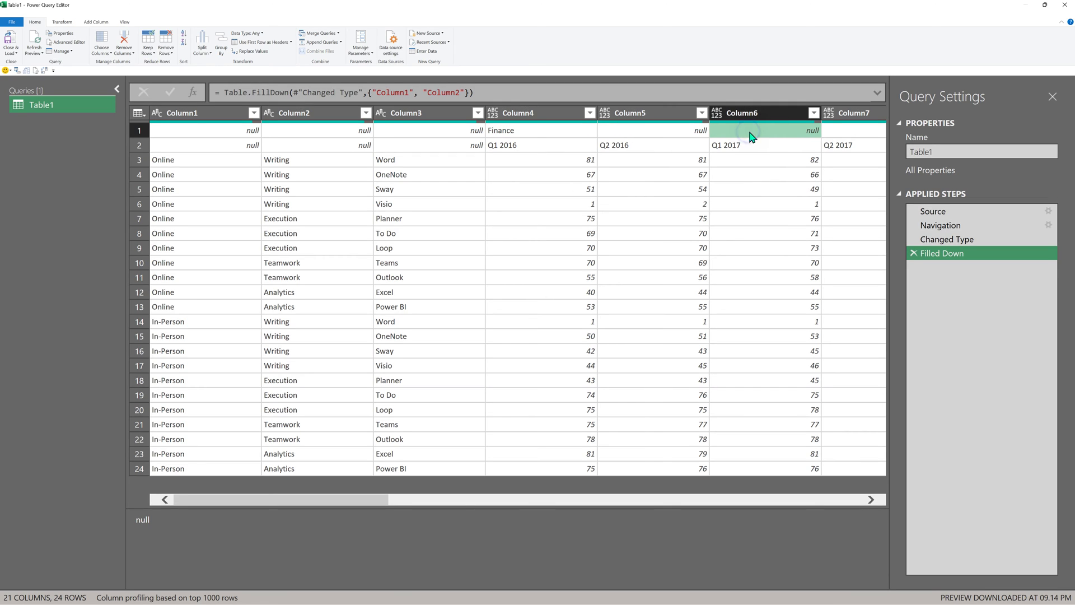
left_click(864, 133)
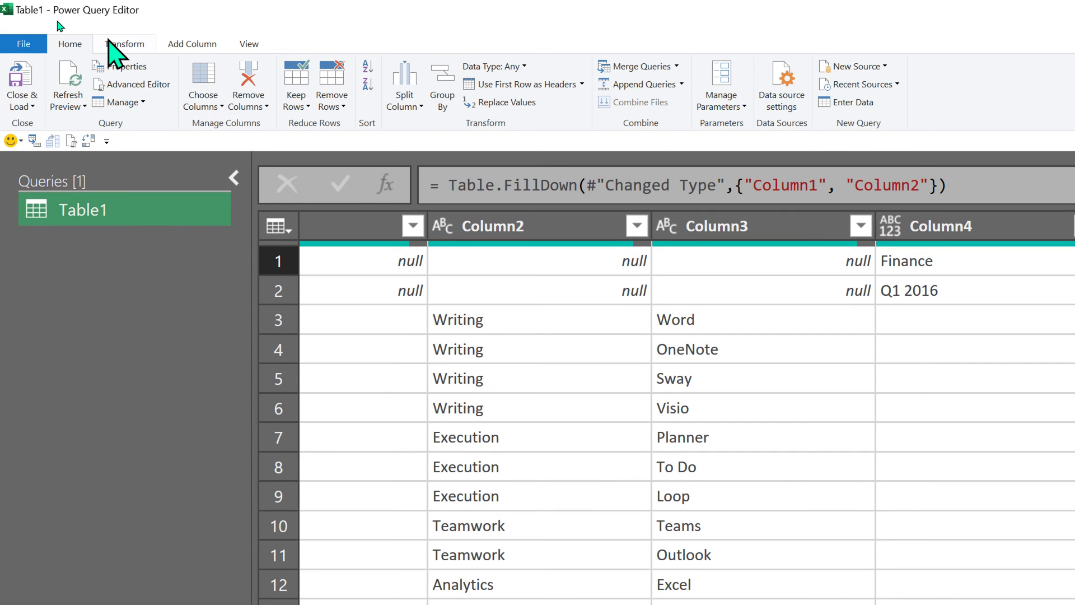
left_click(58, 22)
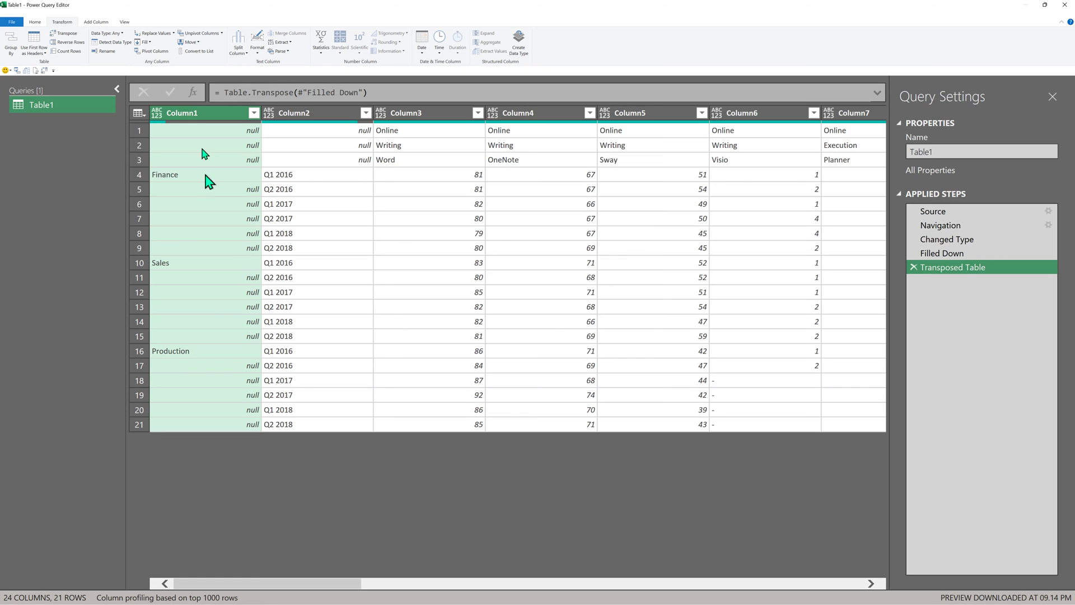
Fill the department names down Column1 so every row reads Finance, Sales or Production.
right_click(199, 112)
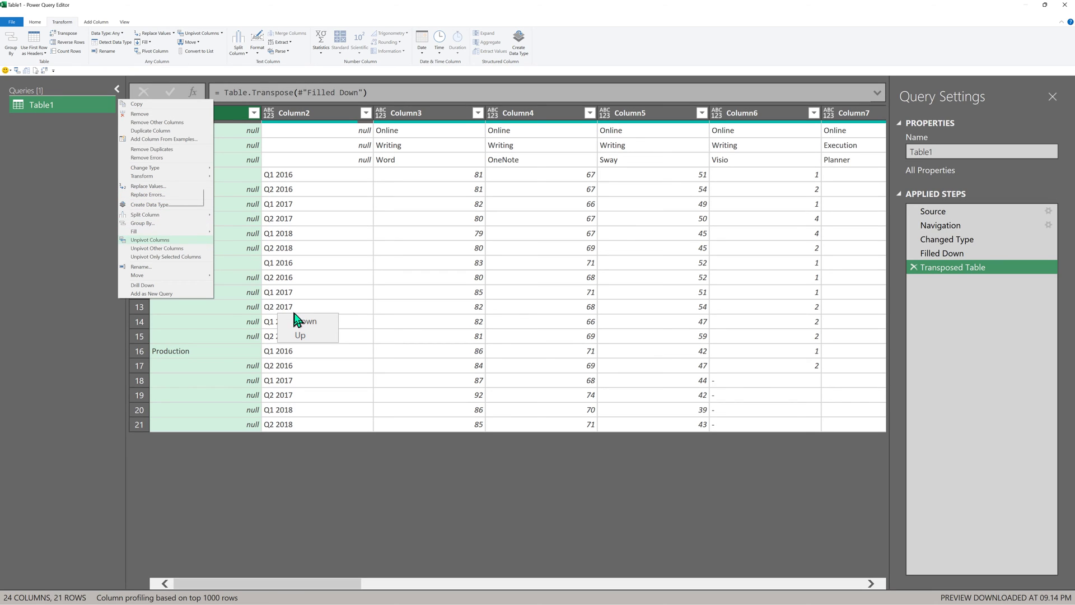
left_click(231, 232)
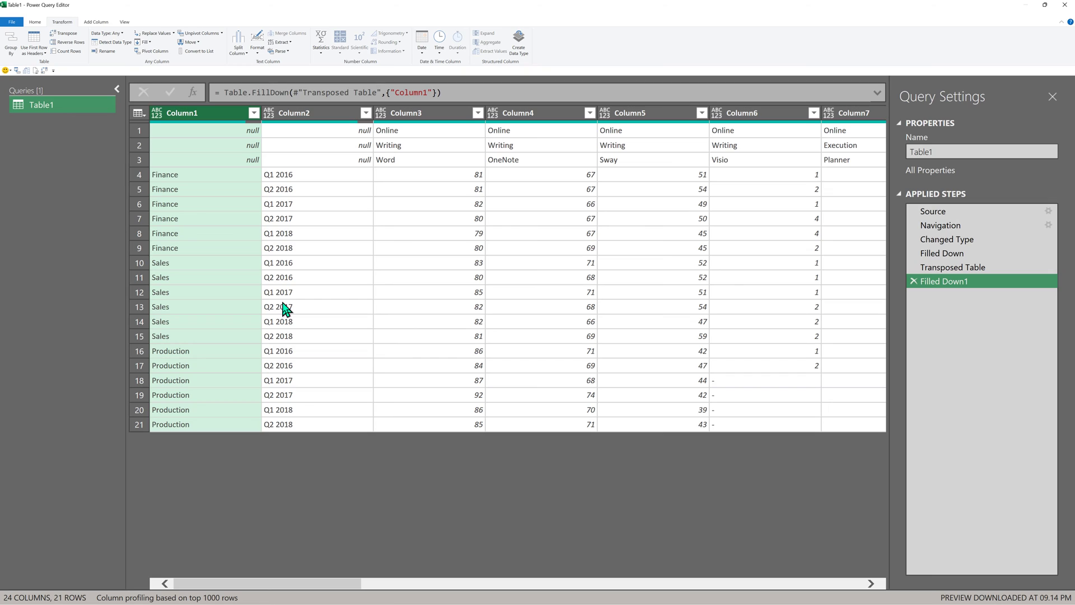
Merge Column1 and Column2 with a colon into labels like Finance:Q2 2017, then transpose back.
left_click(301, 114, "ctrl")
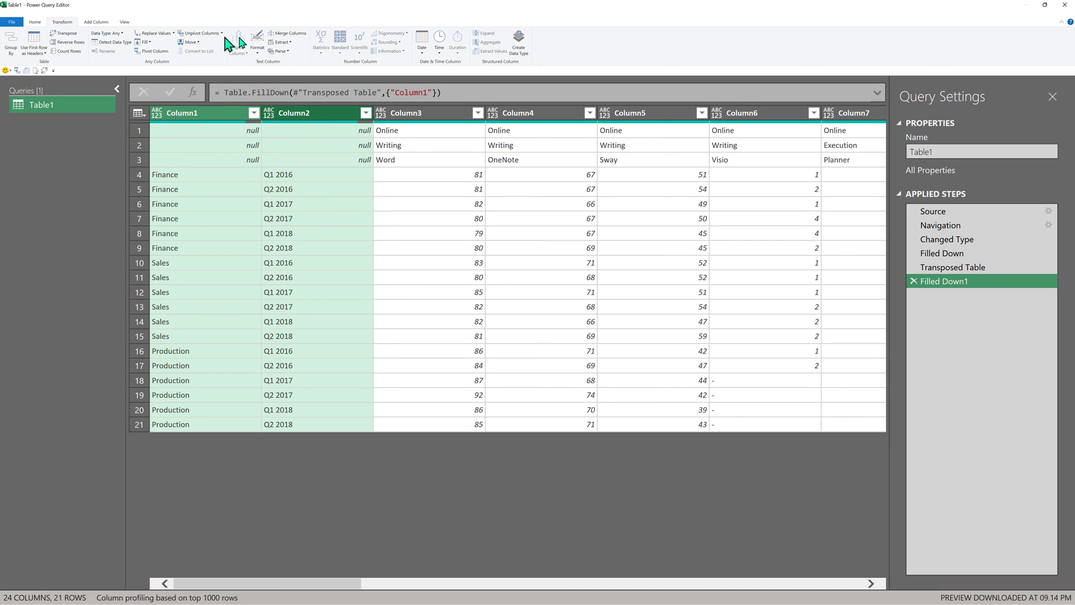
left_click(287, 35)
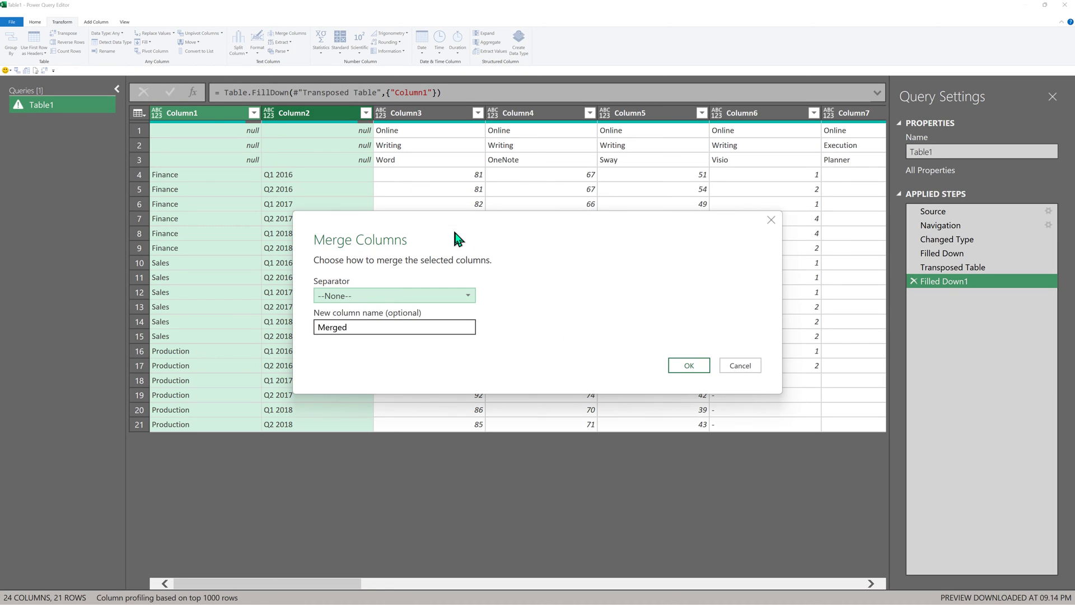
left_click(361, 295)
left_click(337, 325)
left_click(686, 368)
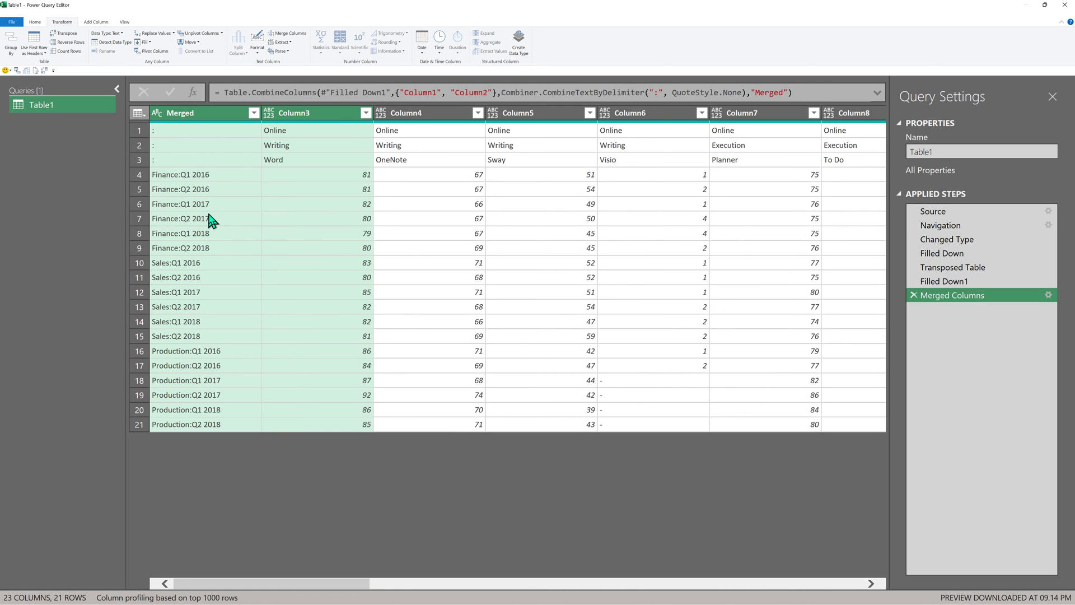
left_click(212, 218)
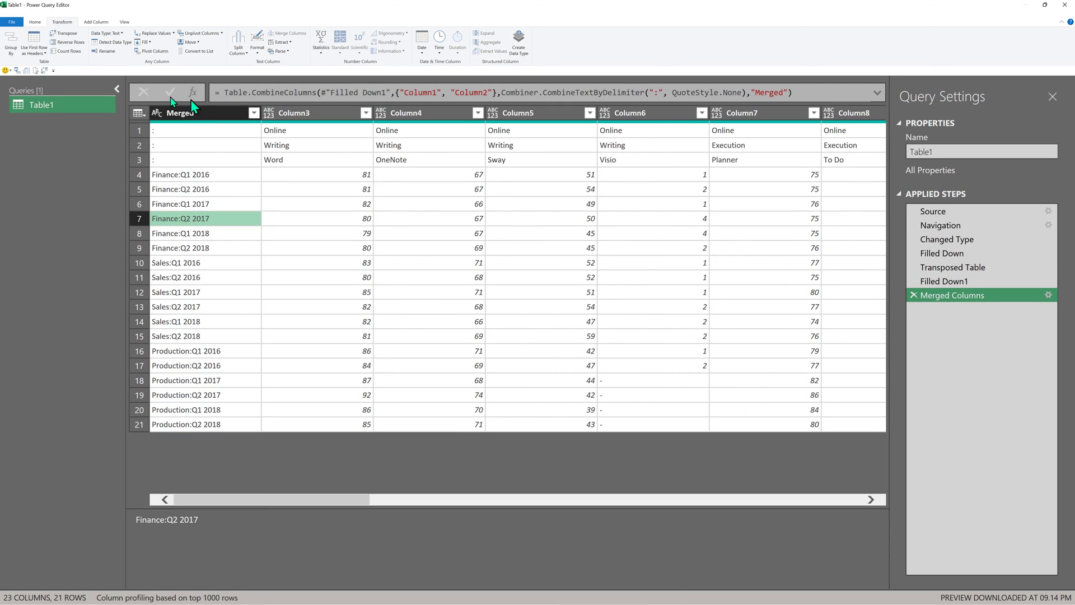
left_click(69, 35)
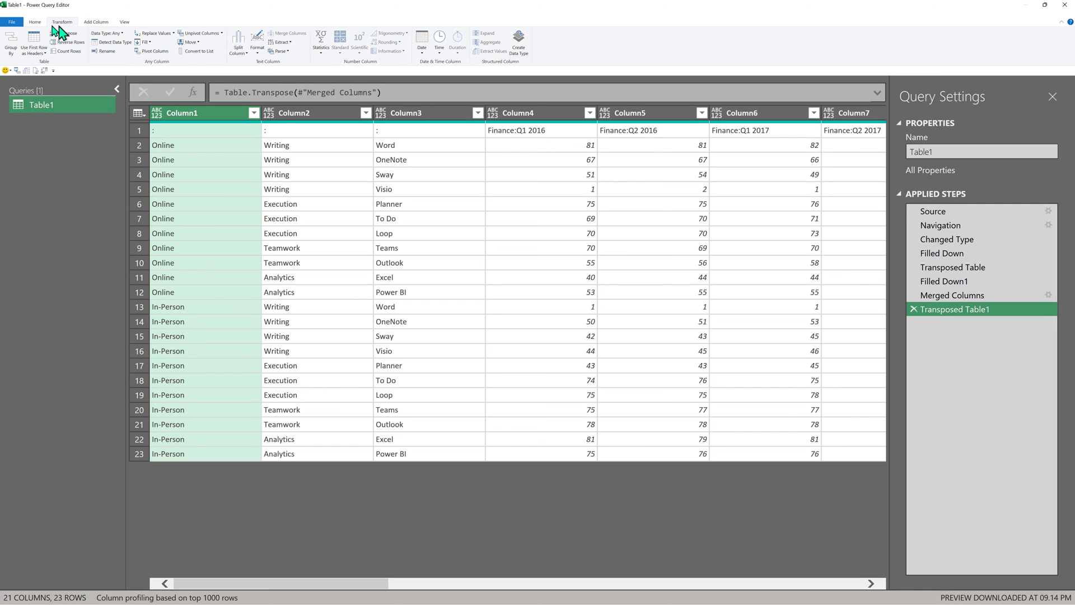
Promote the first row to headers and rename the ':' column to Training Mode.
left_click(33, 22)
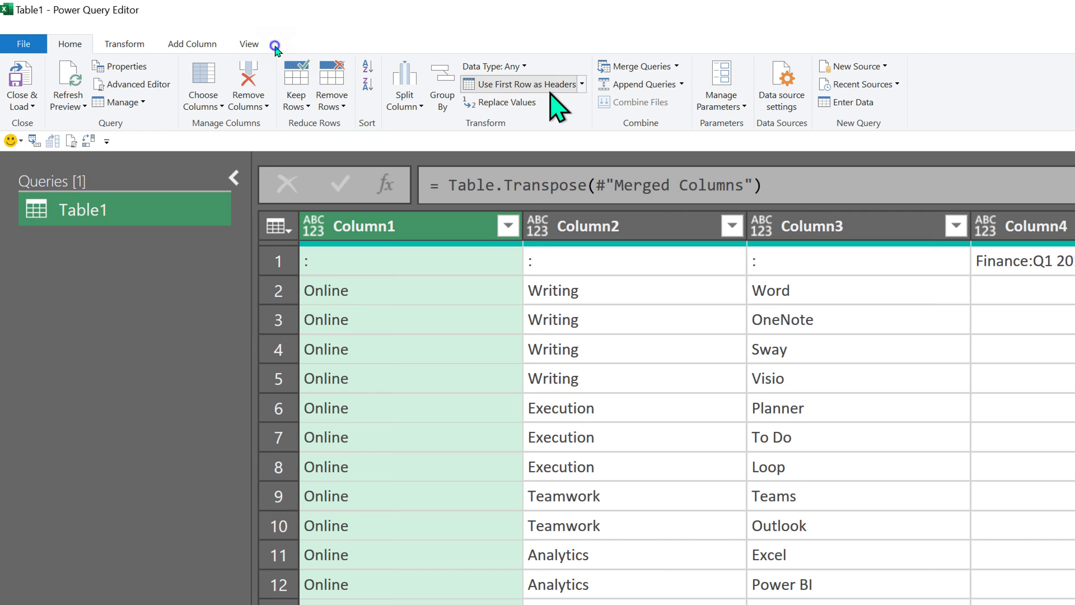
left_click(550, 91)
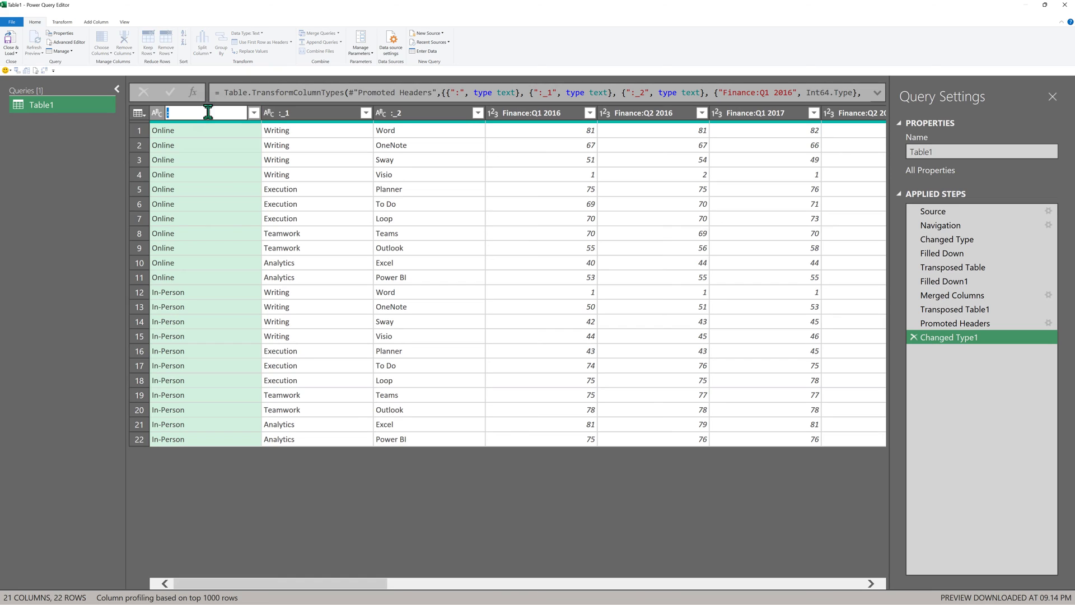
double_click(207, 112)
key("BackSpace")
type("Training Mode")
left_click(327, 113)
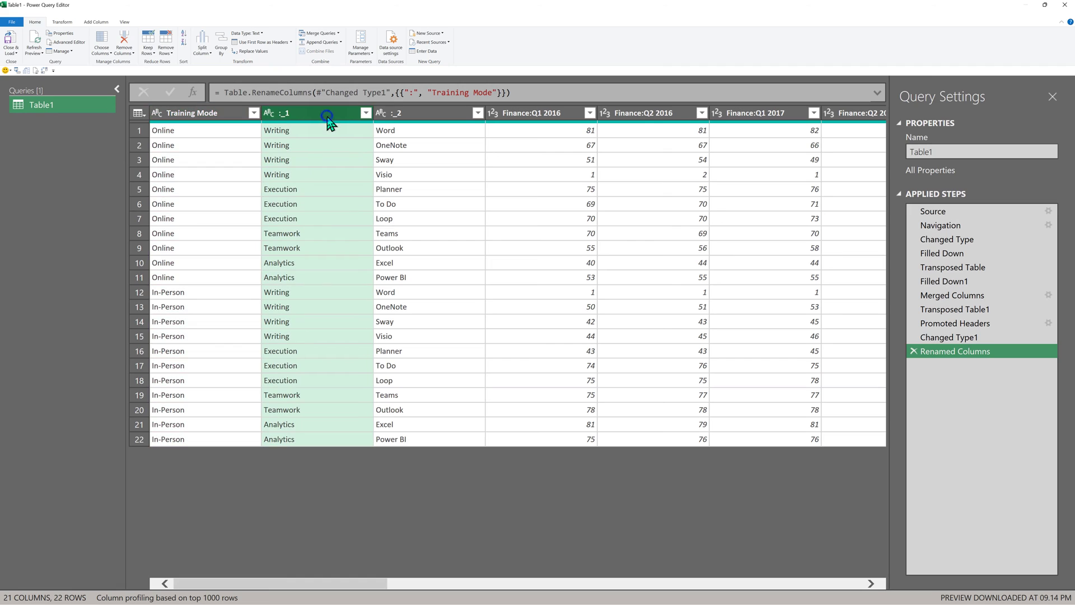
Rename the :_1 and :_2 columns to Category and Topic.
double_click(327, 114)
type("Cate")
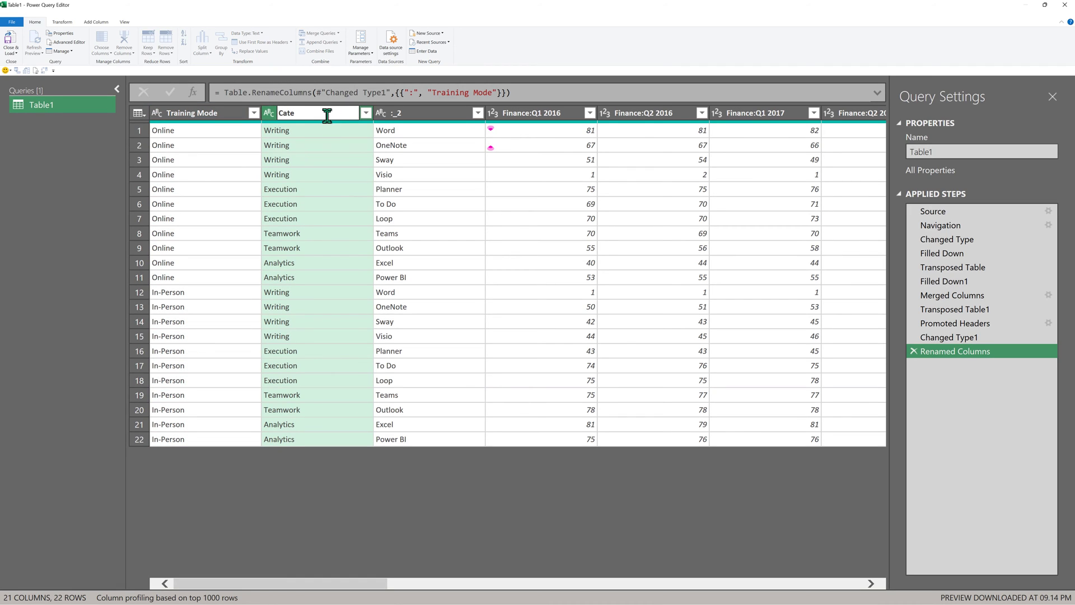
type("gory")
key("Return")
left_click(413, 112)
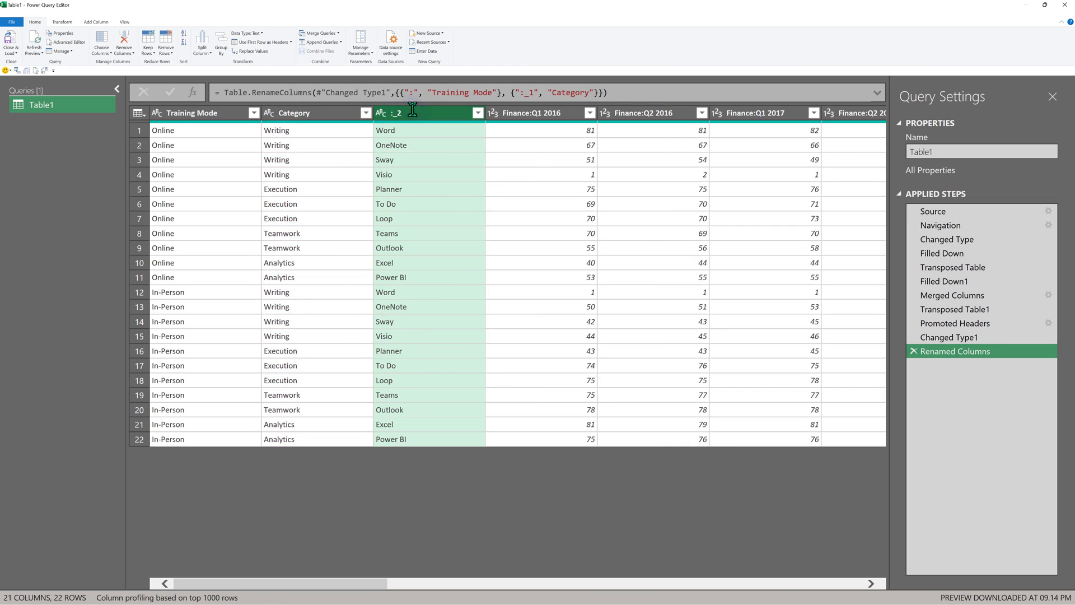
double_click(413, 112)
type("Topic")
key("Return")
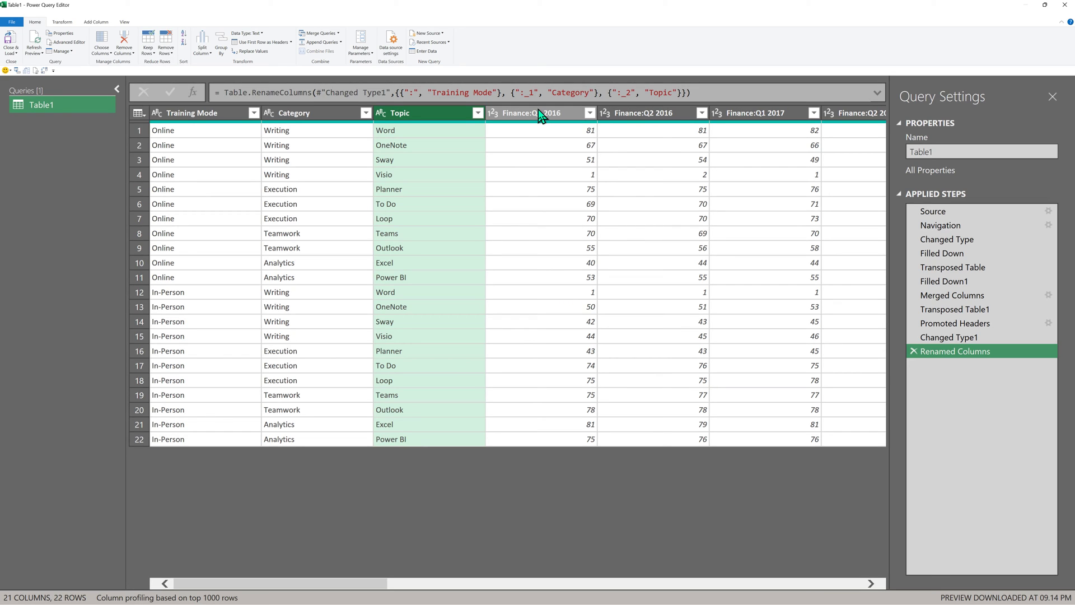
left_click(325, 114, "ctrl")
left_click(221, 118, "ctrl")
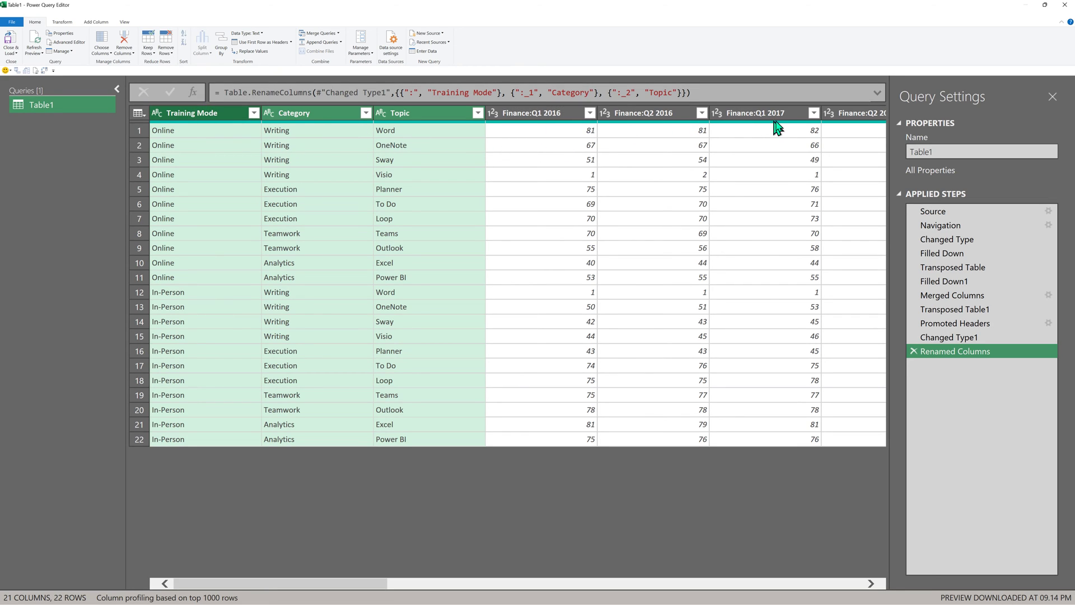
Unpivot the selected columns, then delete that mistaken Unpivoted Columns step.
right_click(231, 113)
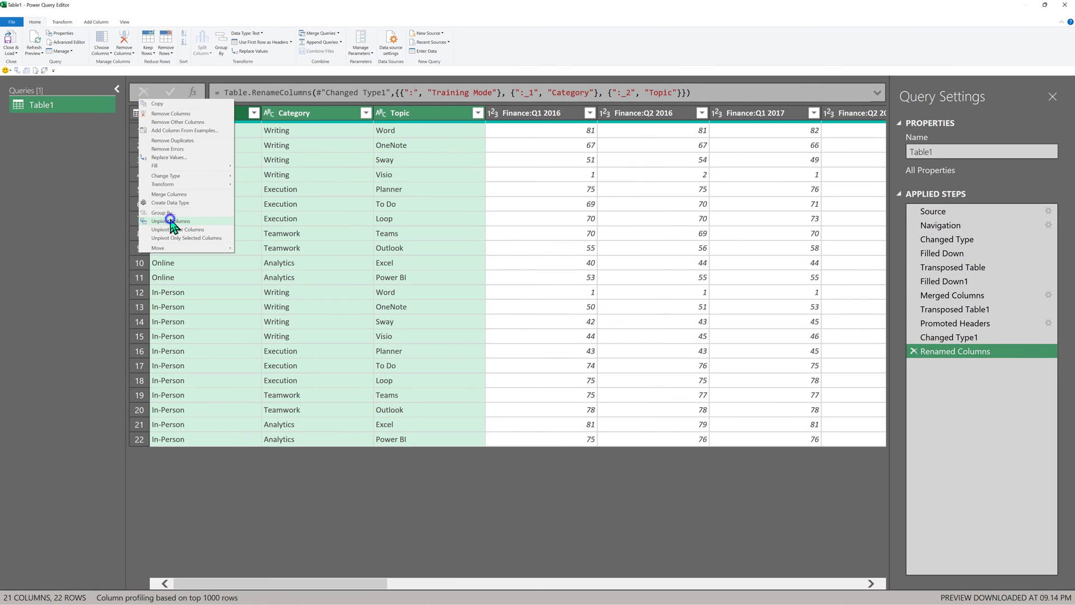
left_click(170, 221)
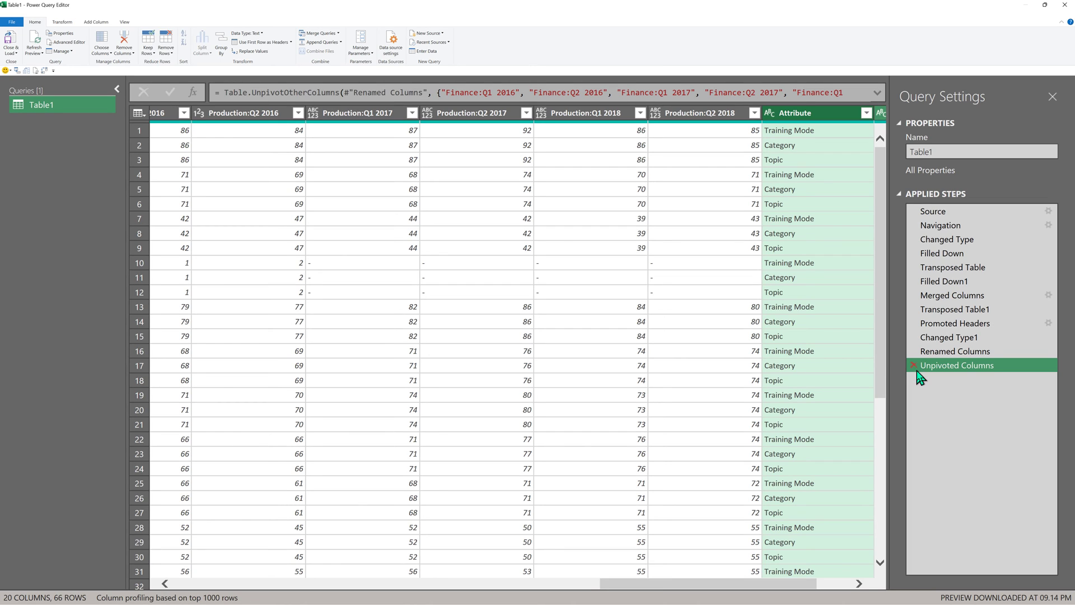
left_click(914, 365)
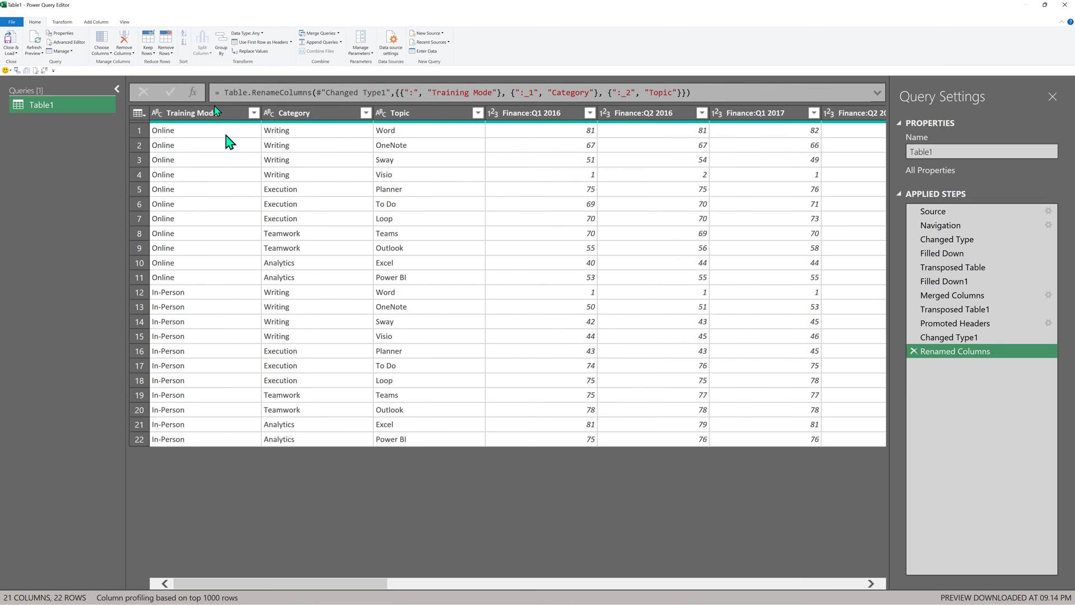
Unpivot every column except Training Mode, Category and Topic into Attribute and Value.
left_click(202, 112)
left_click(300, 115, "ctrl")
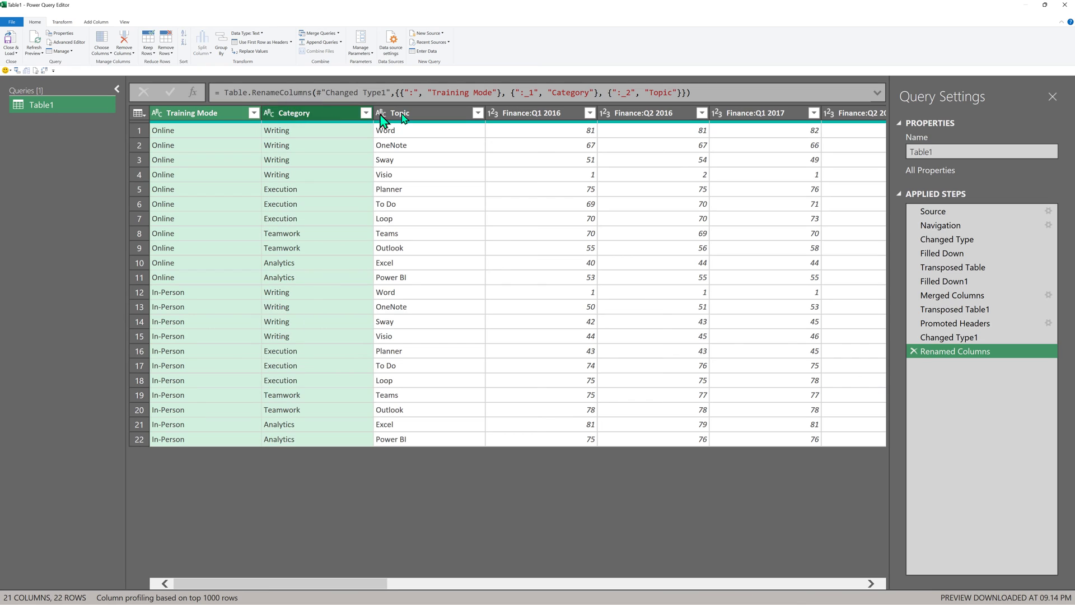
left_click(406, 118, "ctrl")
right_click(414, 119)
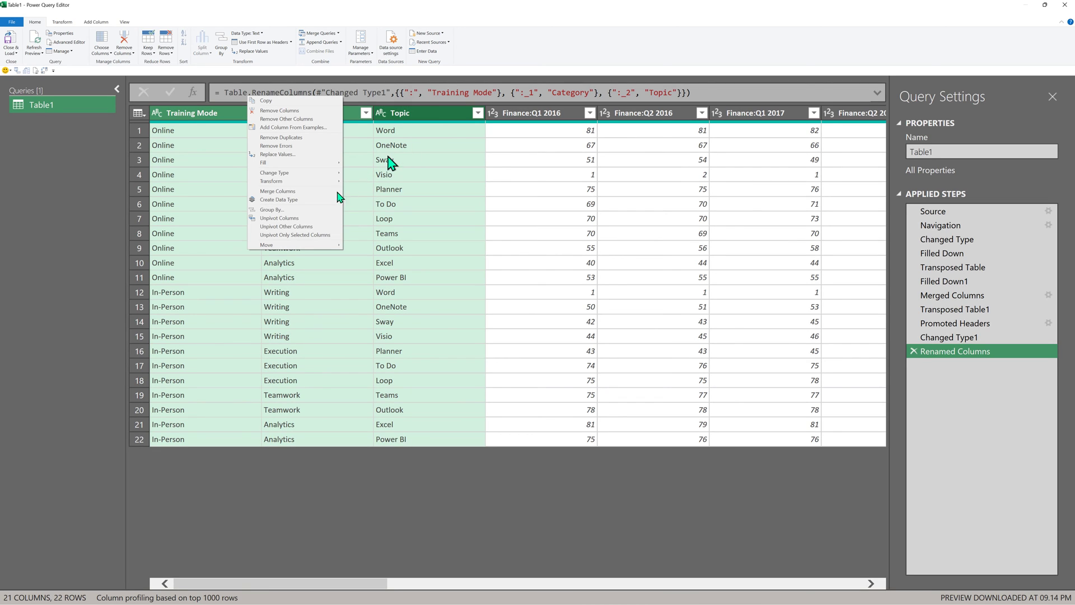
left_click(296, 226)
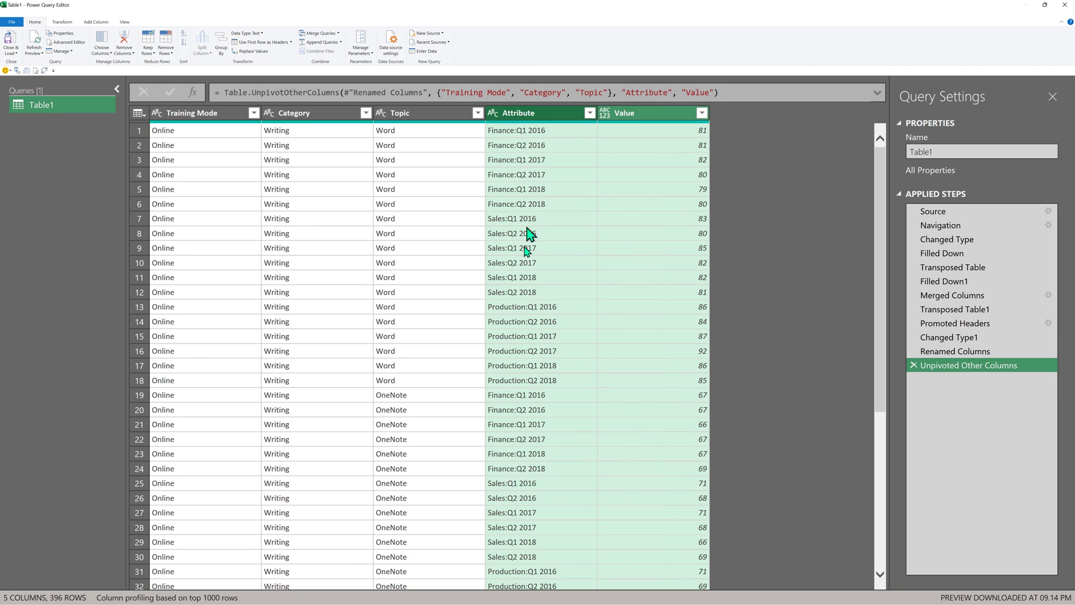
Split the Attribute column at the colon delimiter.
right_click(526, 115)
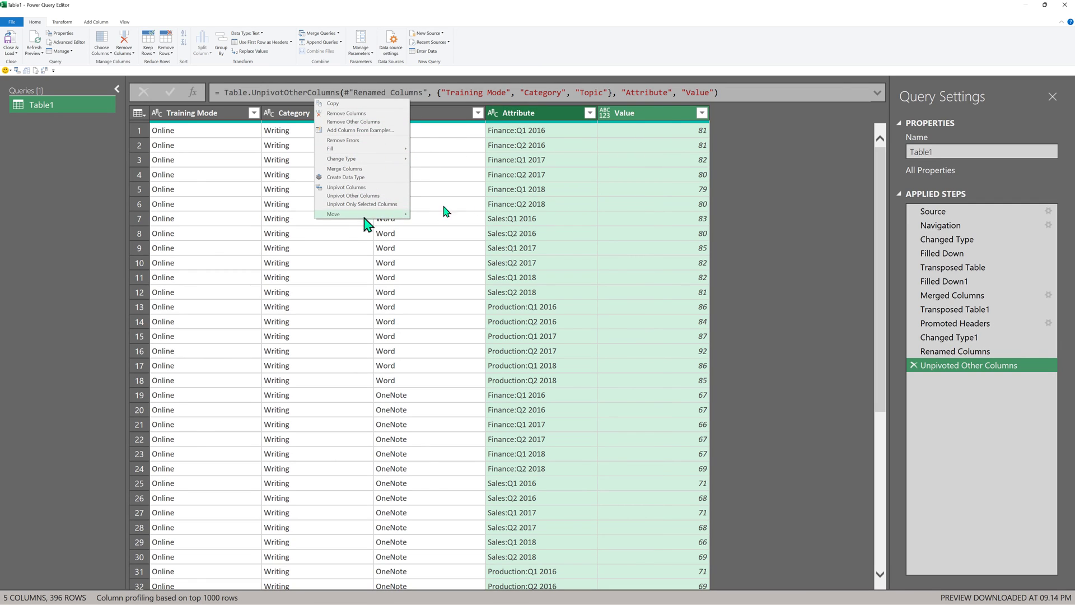
left_click(507, 160)
left_click(518, 114)
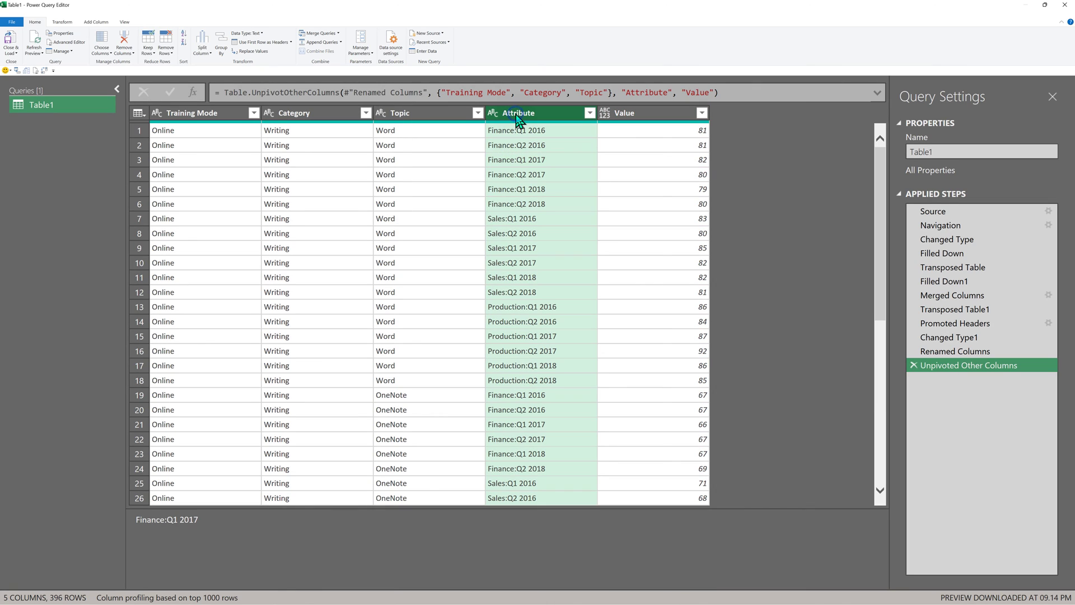
right_click(518, 115)
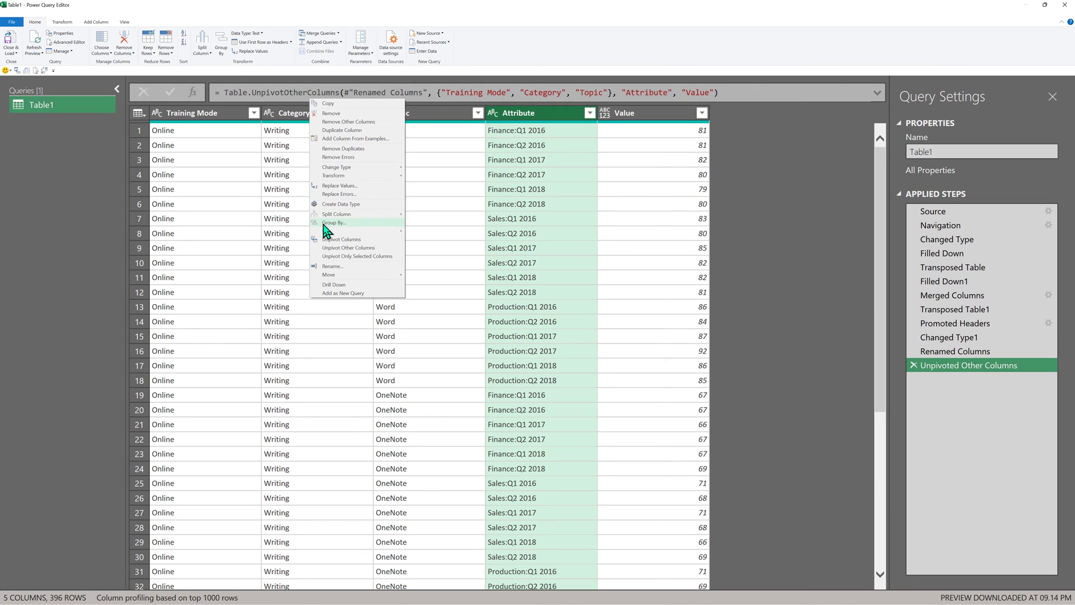
mouse_move(340, 217)
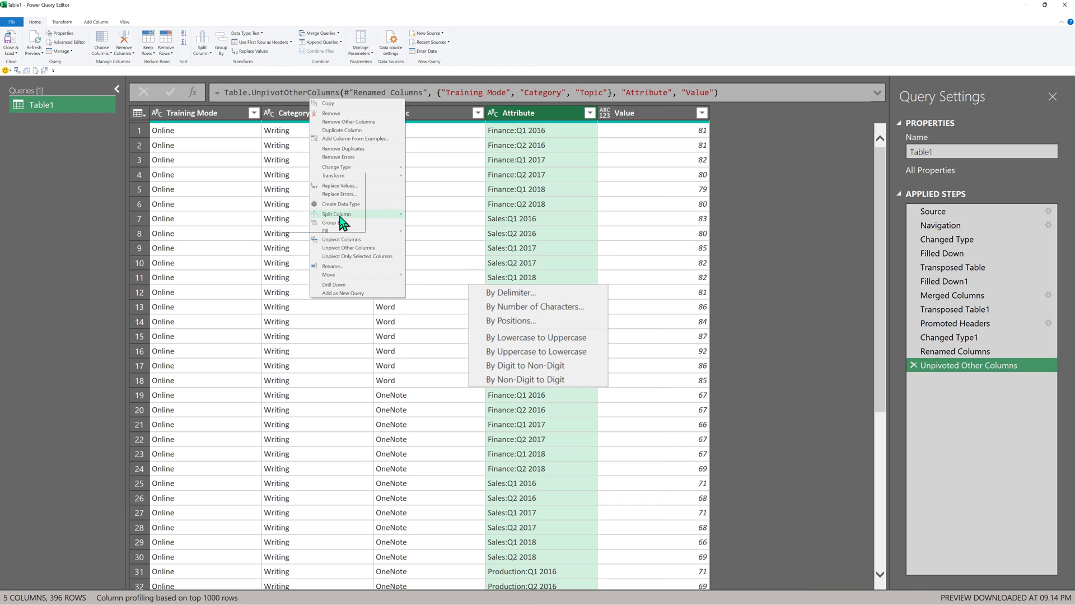
left_click(358, 215)
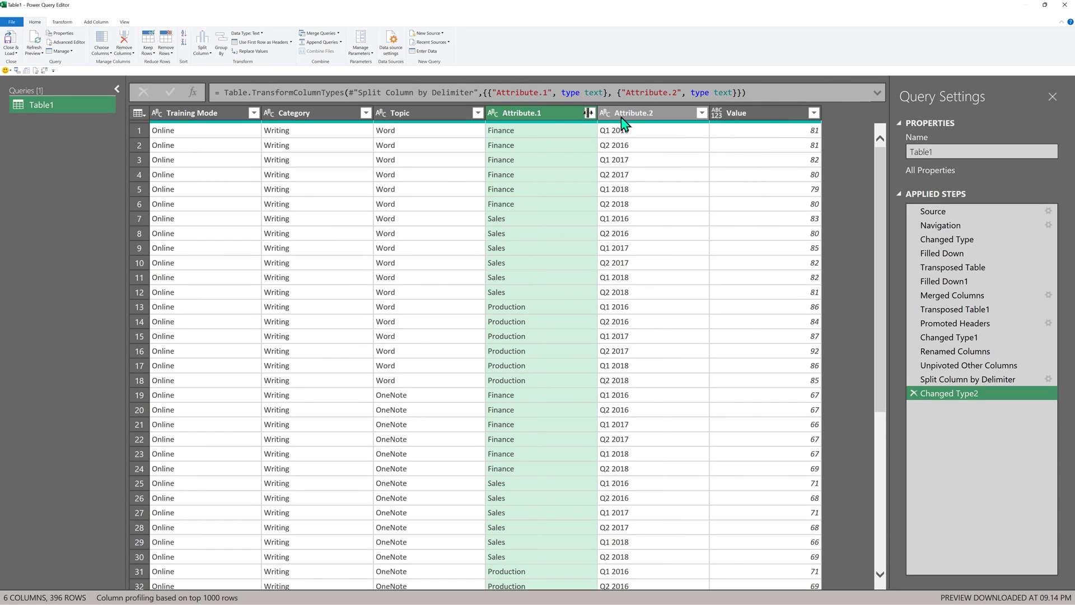
Rename Attribute.1 to Department and Attribute.2 to Period.
left_click(544, 121)
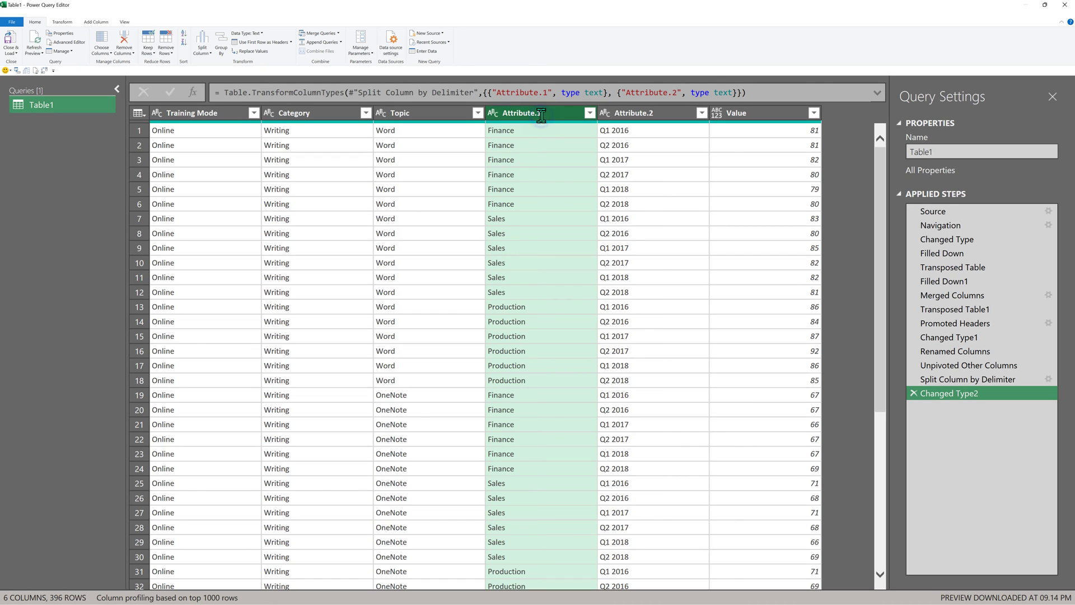
double_click(542, 114)
type("Department")
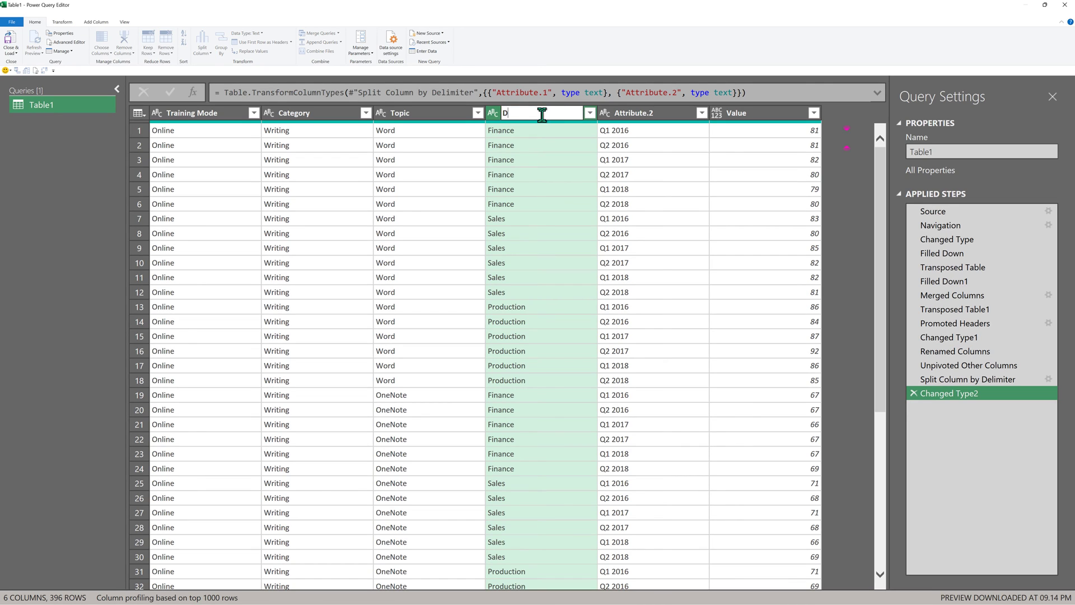
key("Return")
double_click(635, 113)
type("Period")
key("Return")
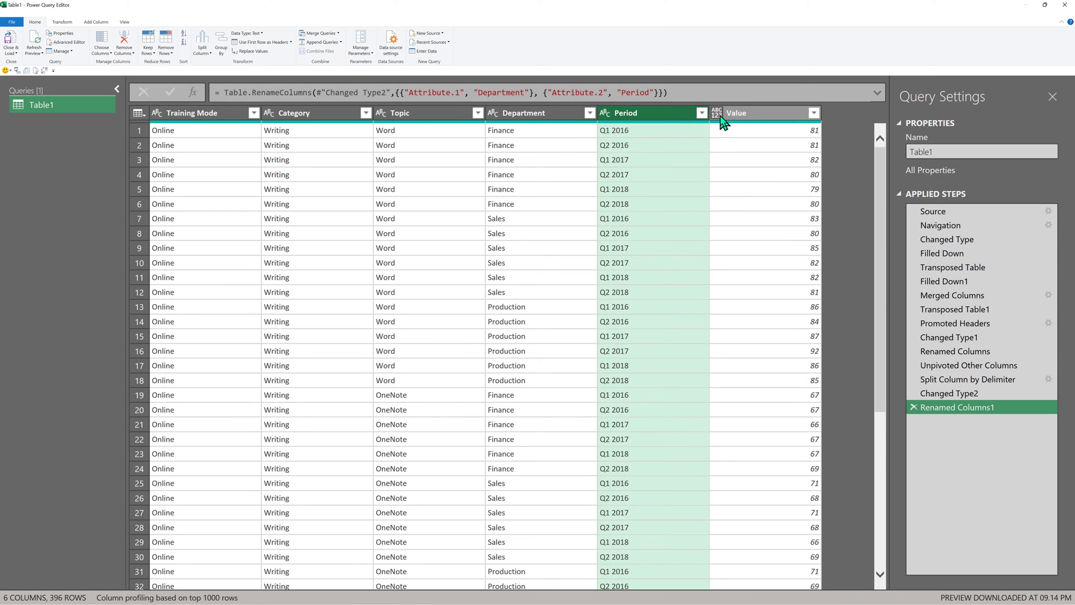
left_click(814, 113)
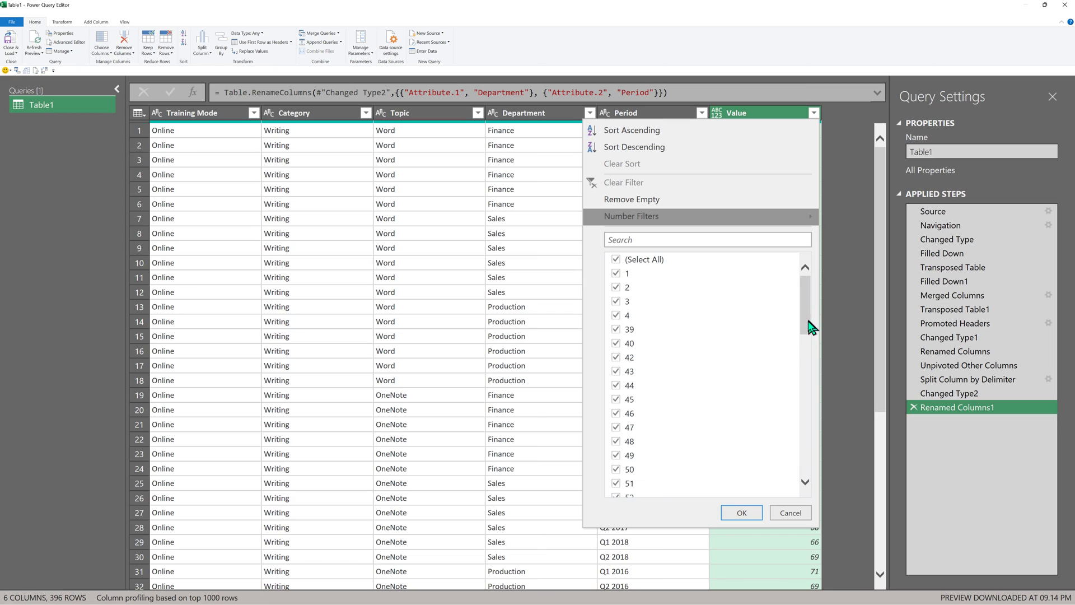
Replace the '-' entries in Value with 0 and set Value to Whole Number.
left_click_drag(807, 321, 816, 508)
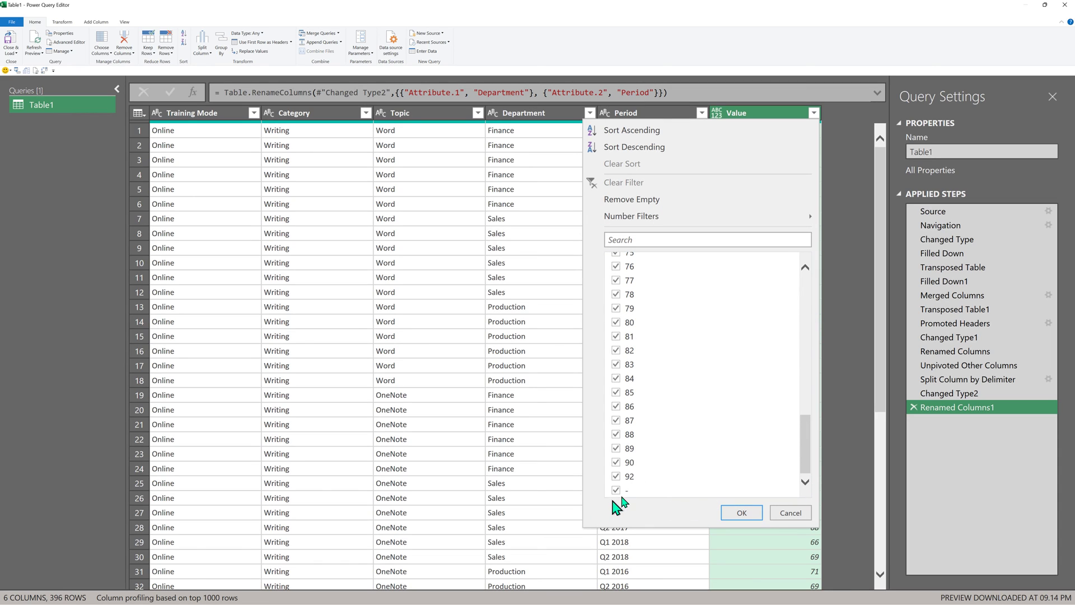
left_click(790, 513)
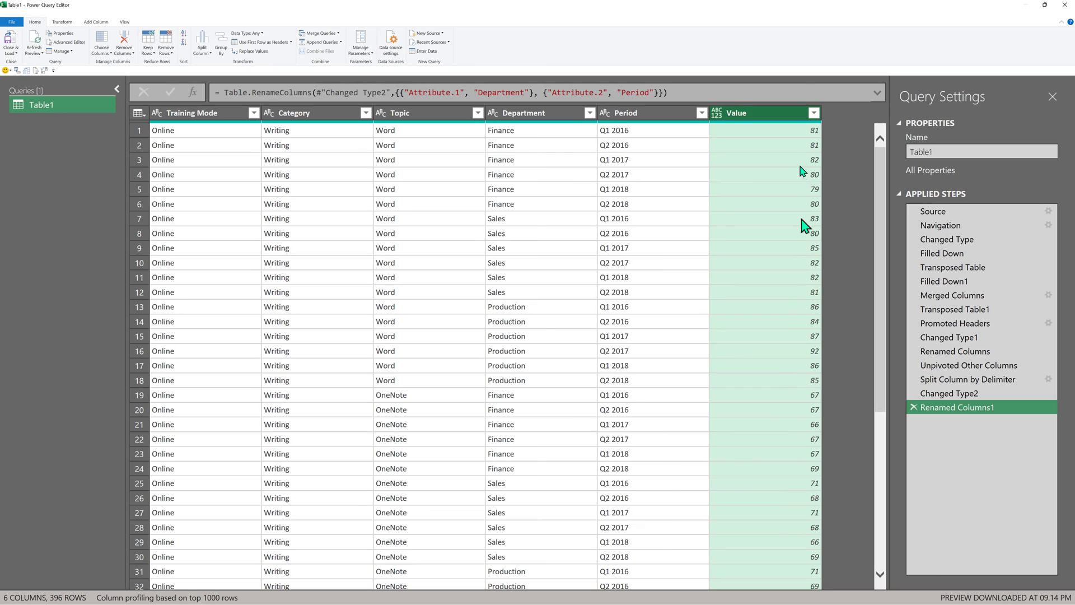
right_click(753, 115)
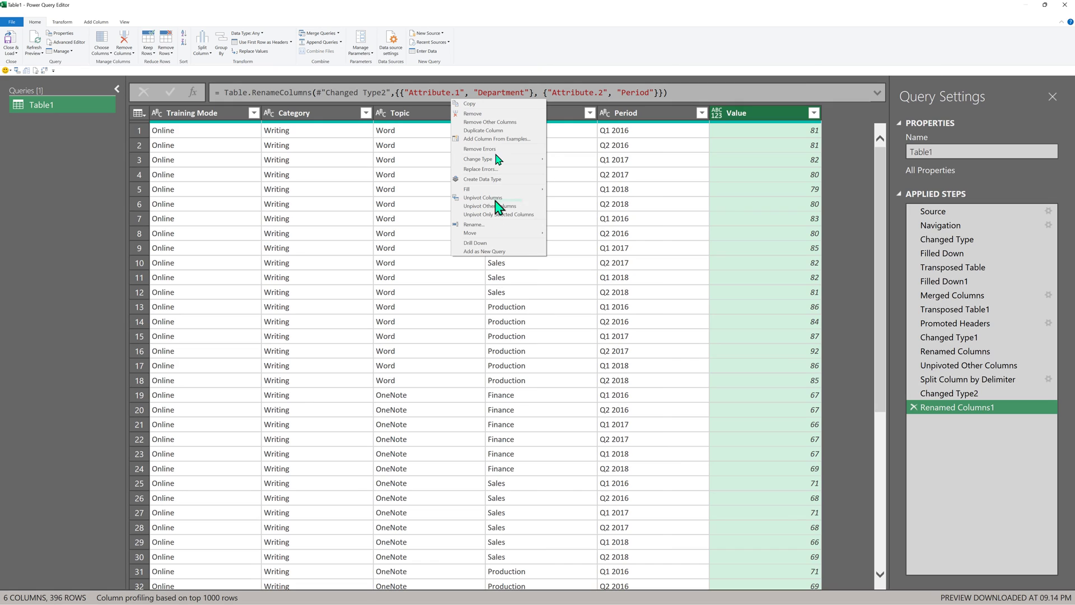
left_click(769, 113)
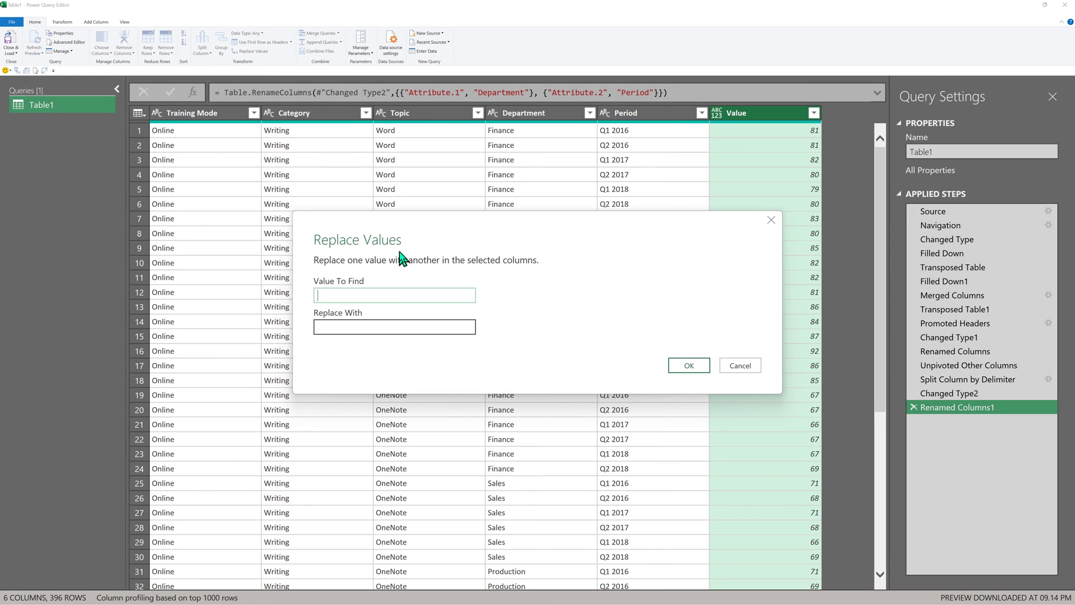
key("Tab")
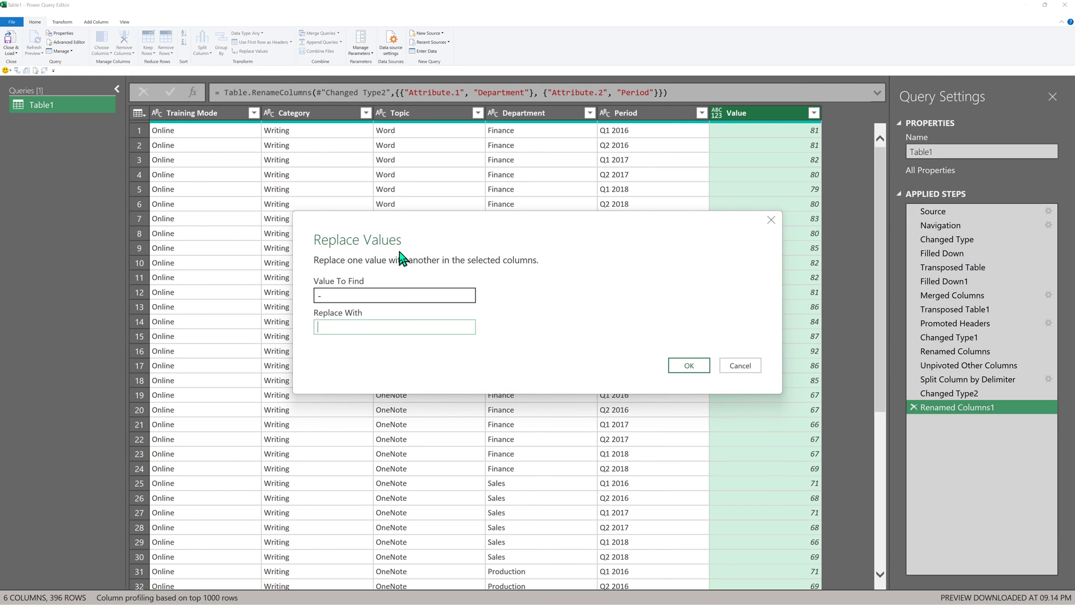
key("Return")
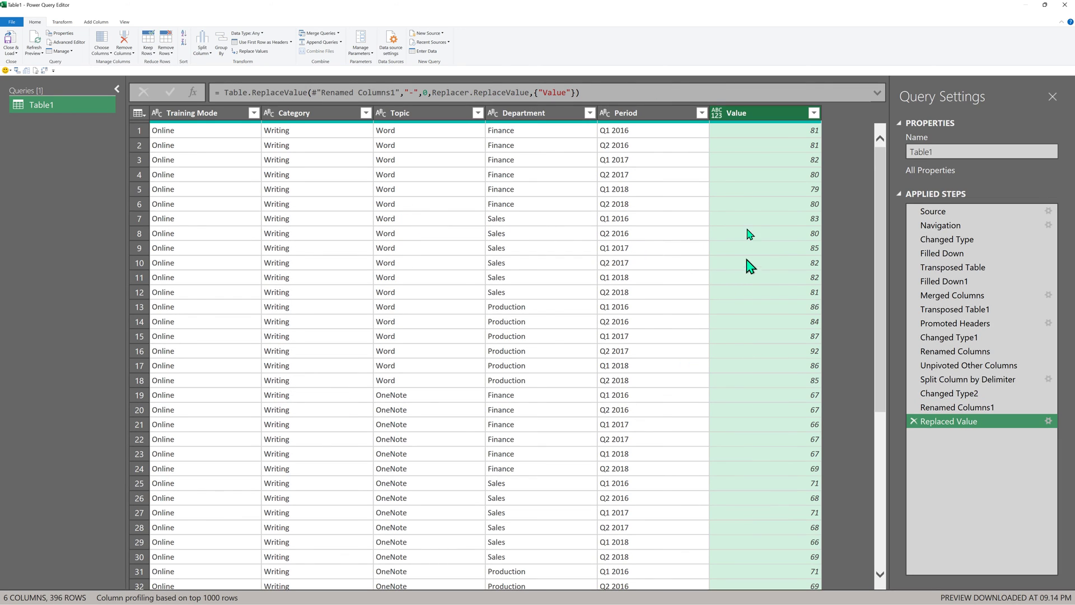
left_click(718, 113)
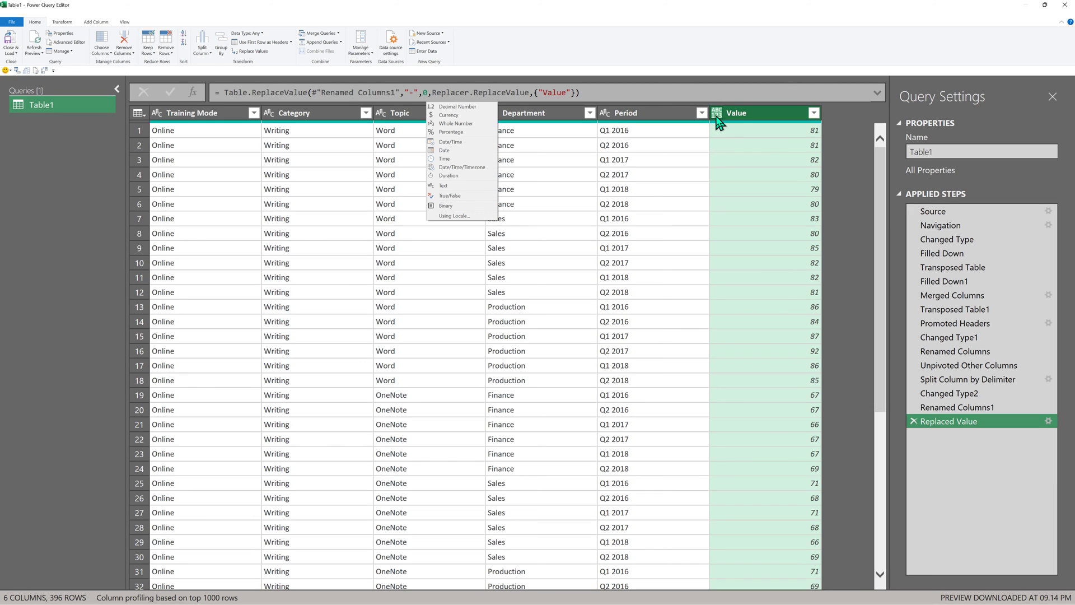
left_click(456, 123)
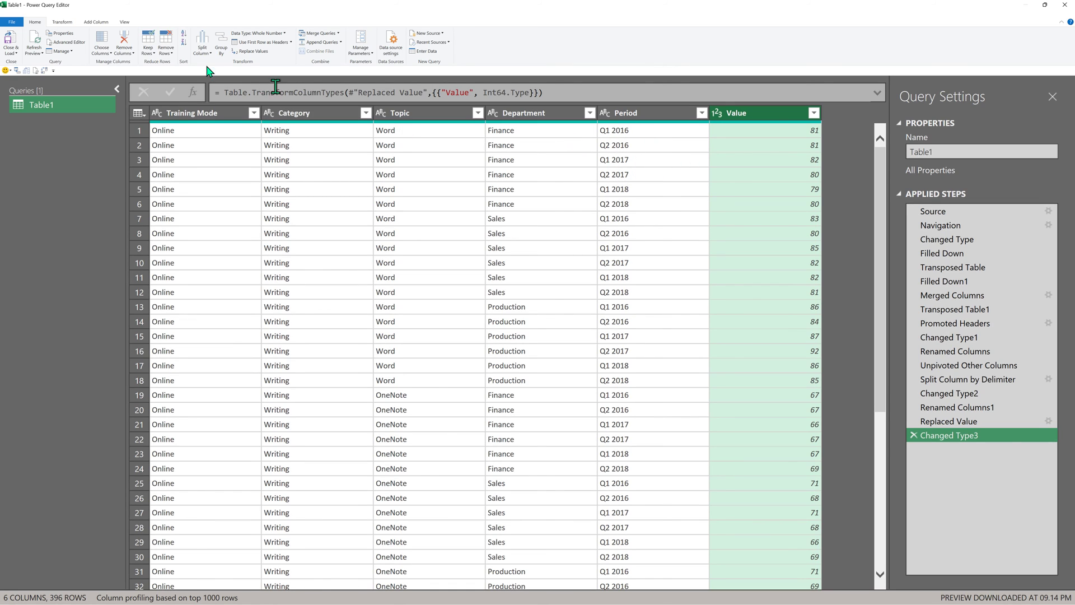
Switch the Power Query ribbon to the Add Column commands.
left_click(89, 24)
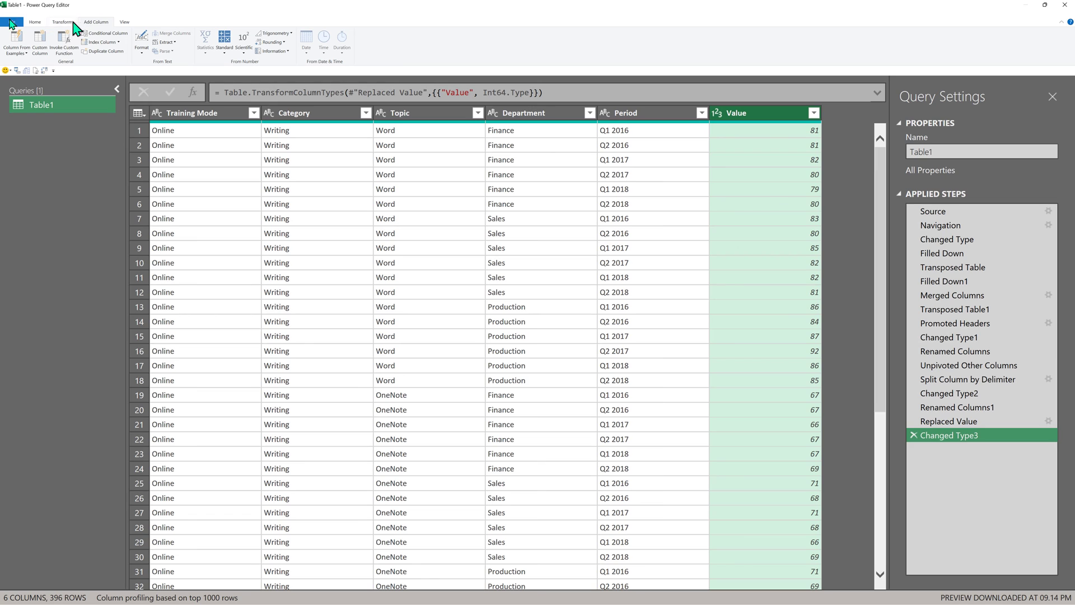
Build a Column From Examples on Period using examples 2016 Q1 and 2016 Q2.
left_click(634, 114)
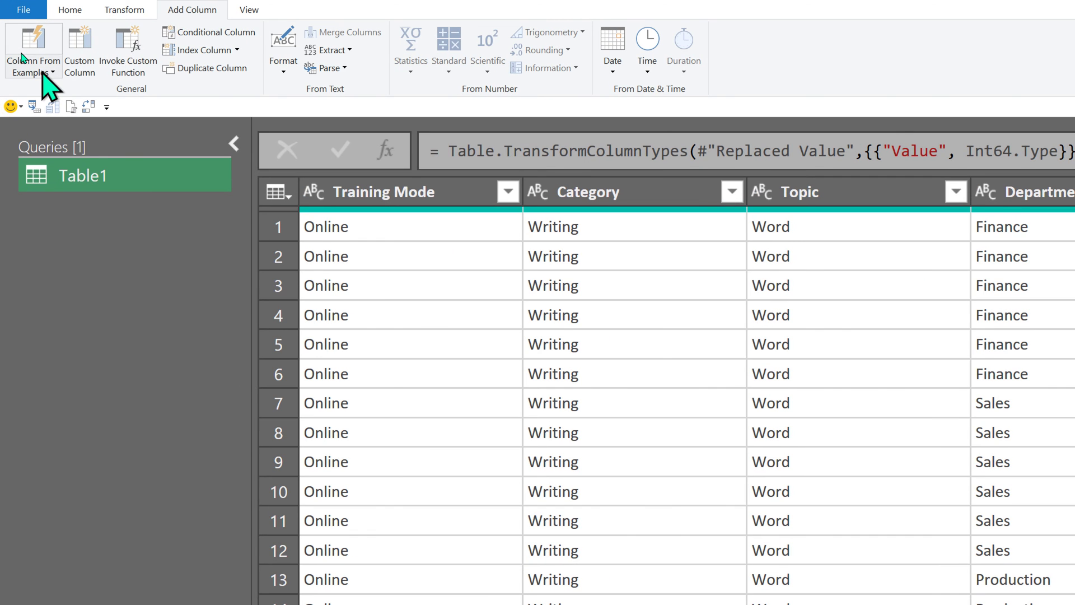
left_click(24, 71)
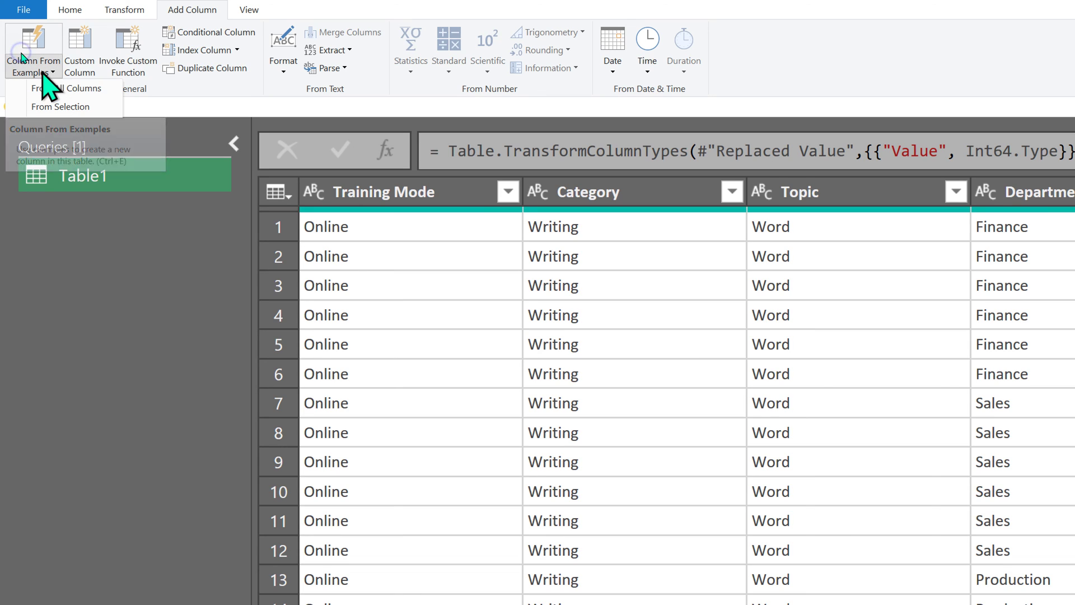
left_click(42, 109)
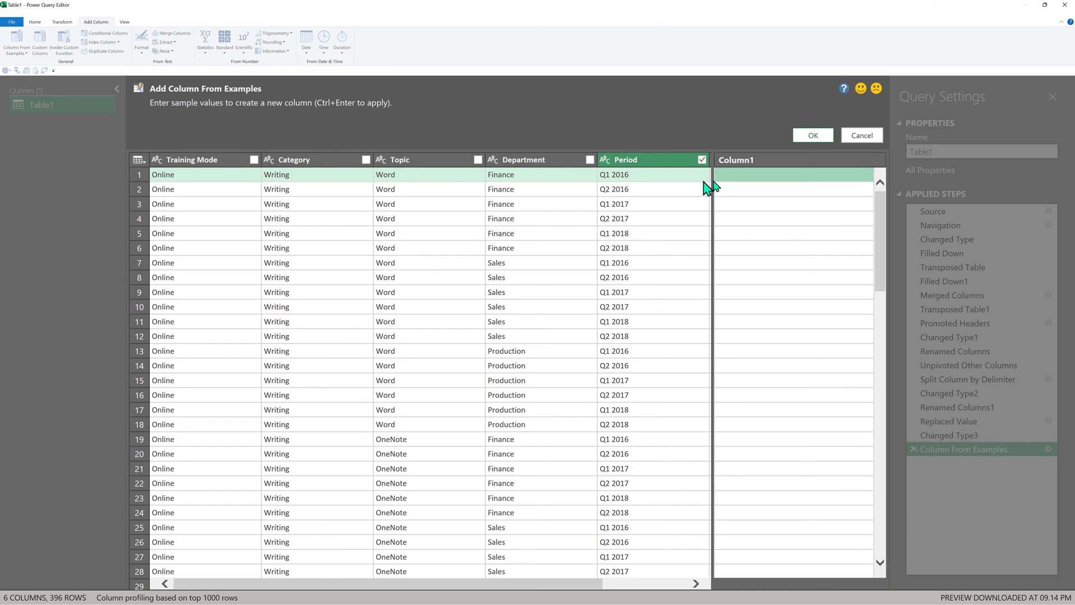
left_click(725, 178)
type("2016 Q1")
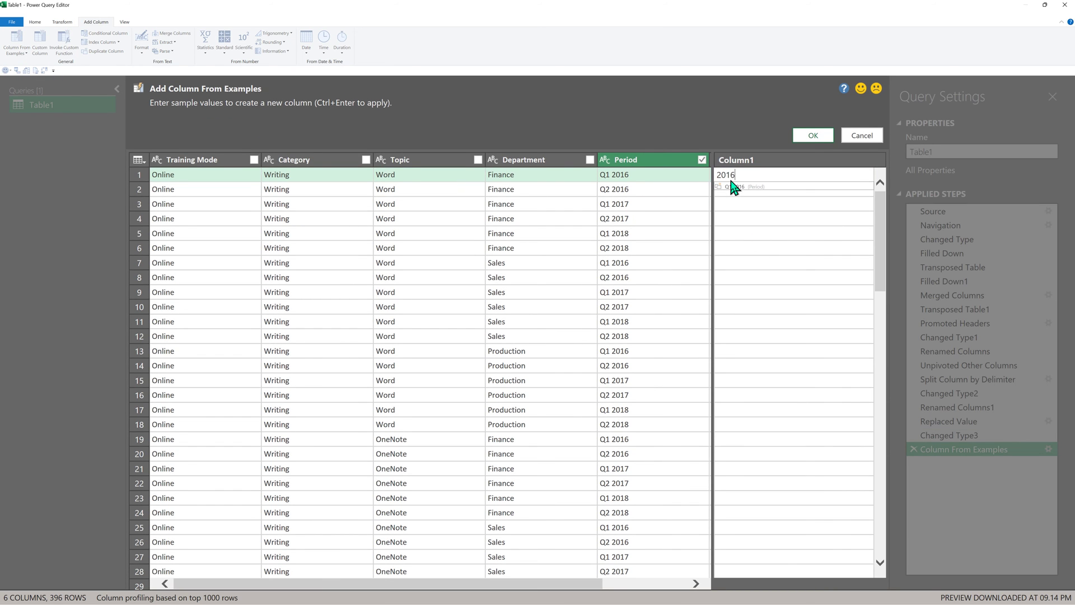
key("Return")
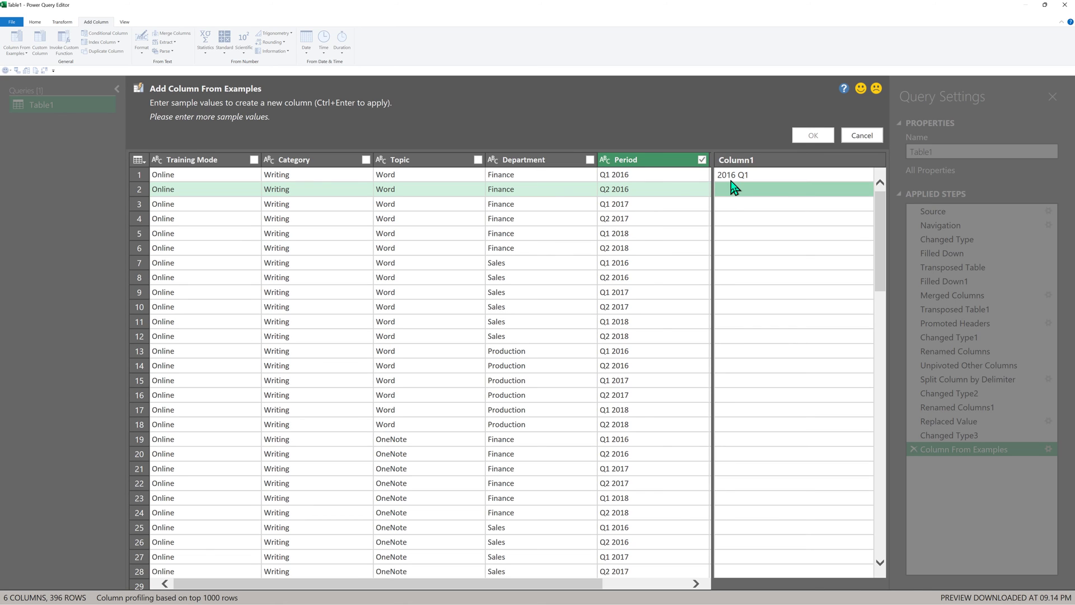
type("2016 Q2")
key("Return")
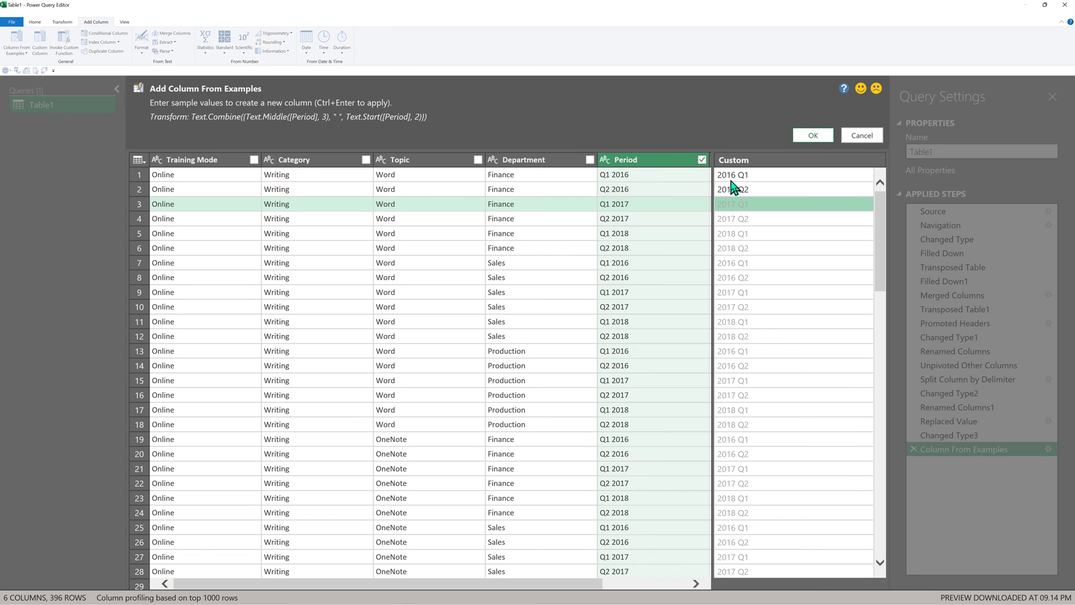
scroll(793, 332, "down", 7)
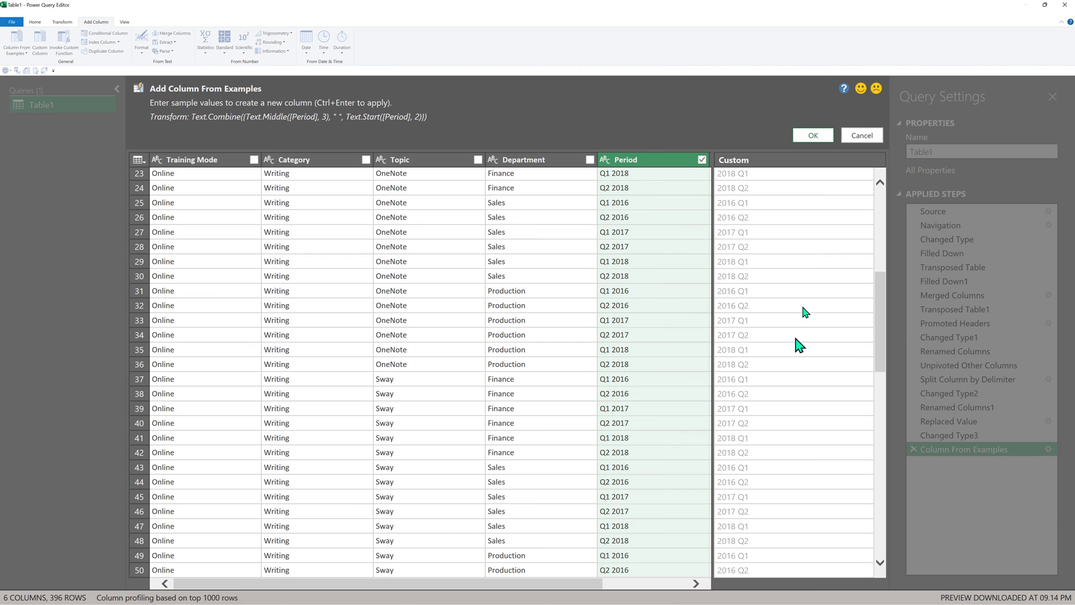
left_click(828, 140)
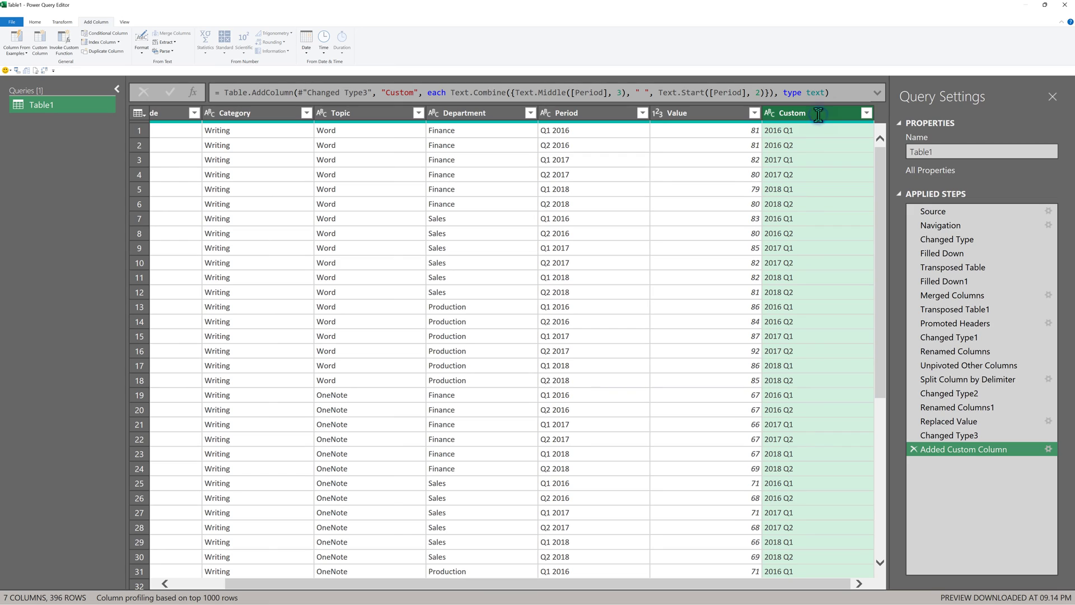
Remove the old Period column.
double_click(819, 114)
type("P")
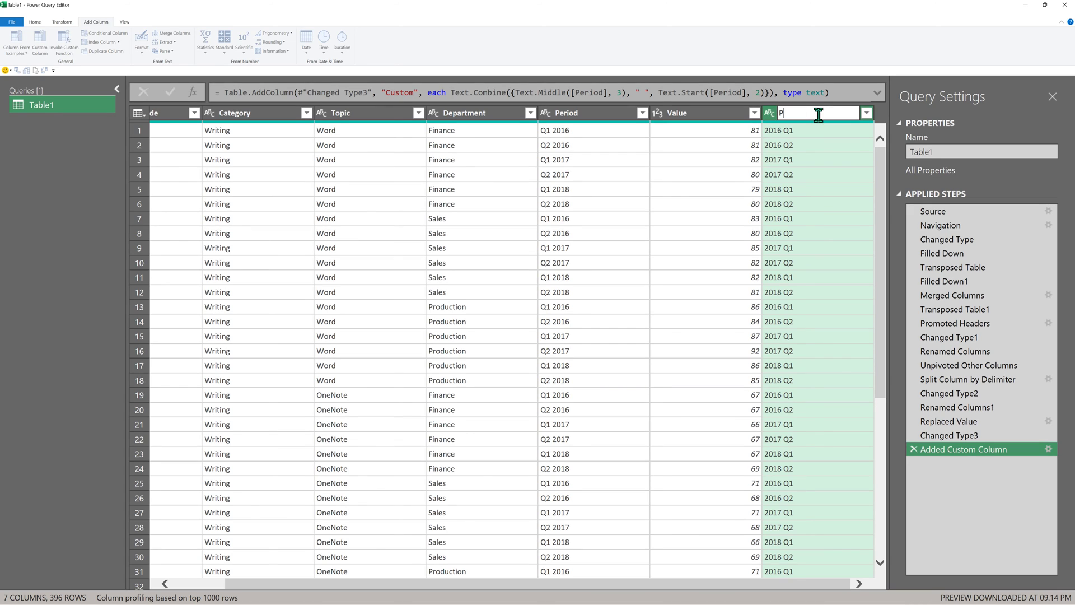
key("Escape")
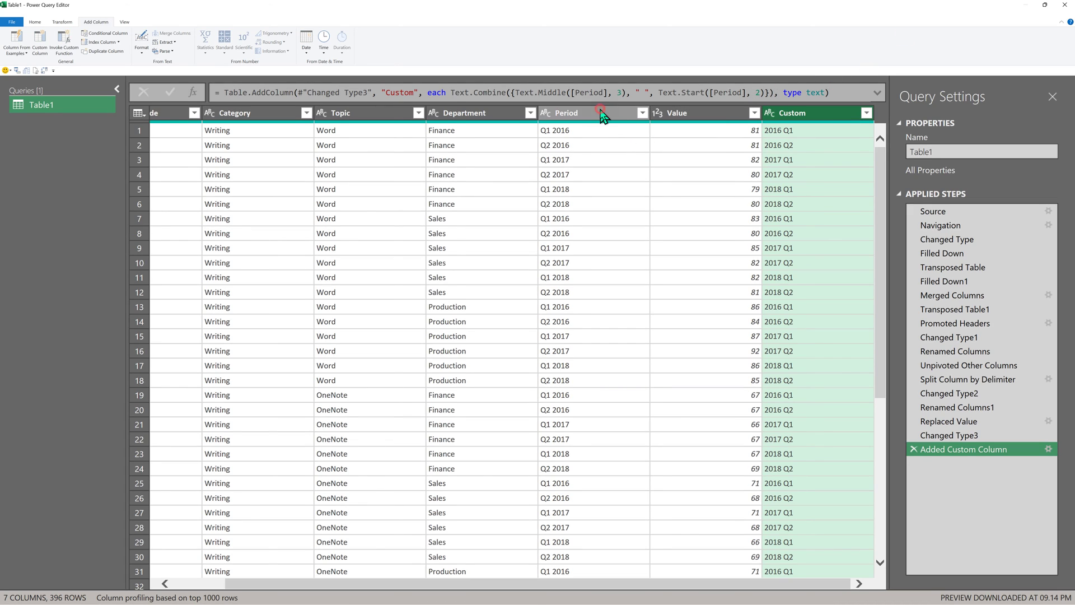
right_click(604, 114)
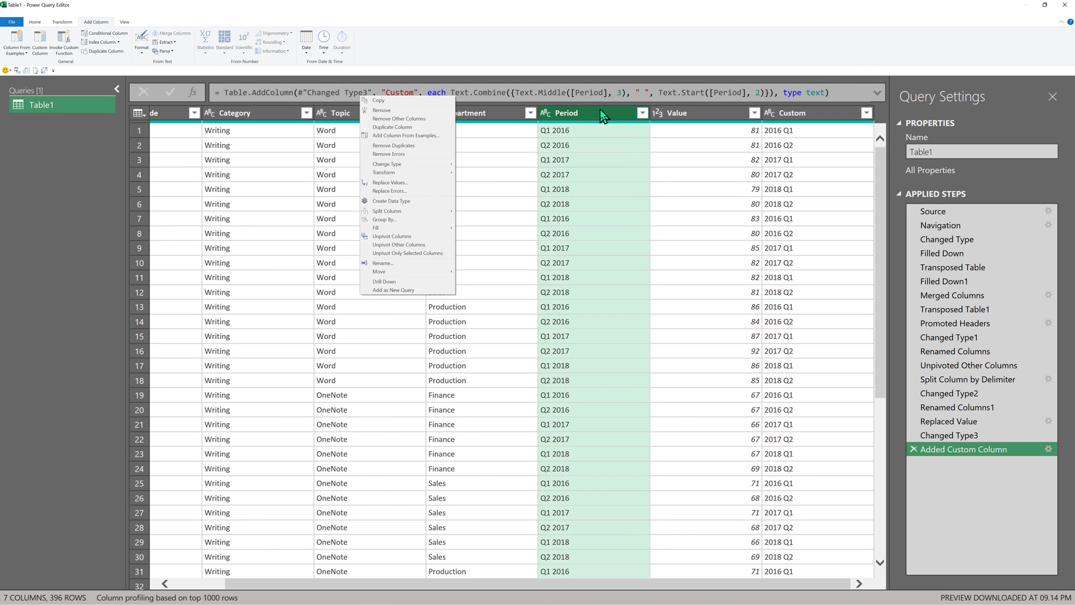
left_click(383, 110)
Rename the Custom column to Period and move it before Value.
double_click(736, 113)
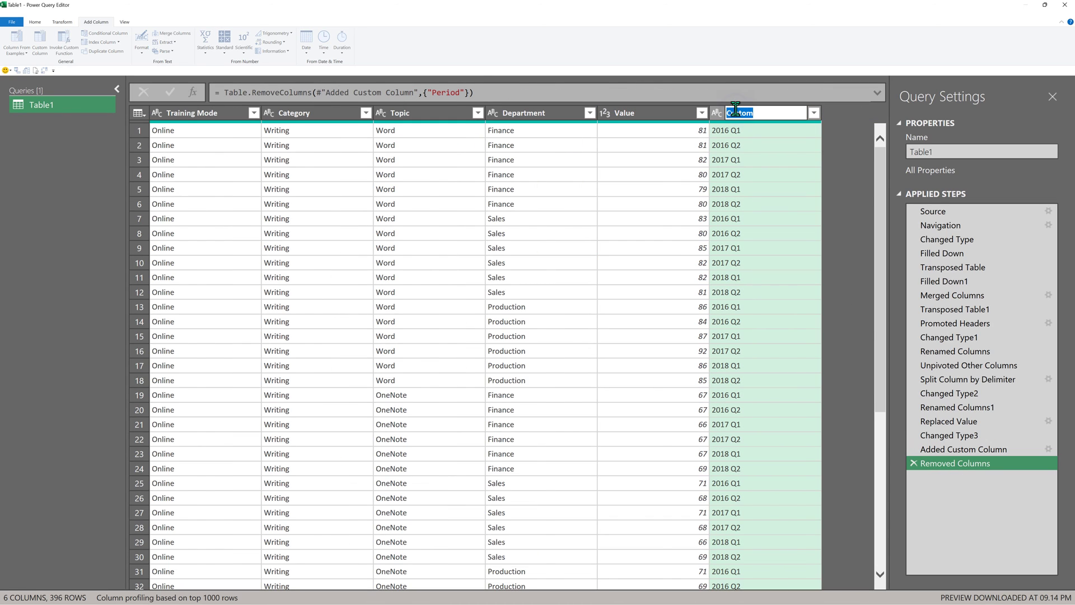
type("Period")
key("Return")
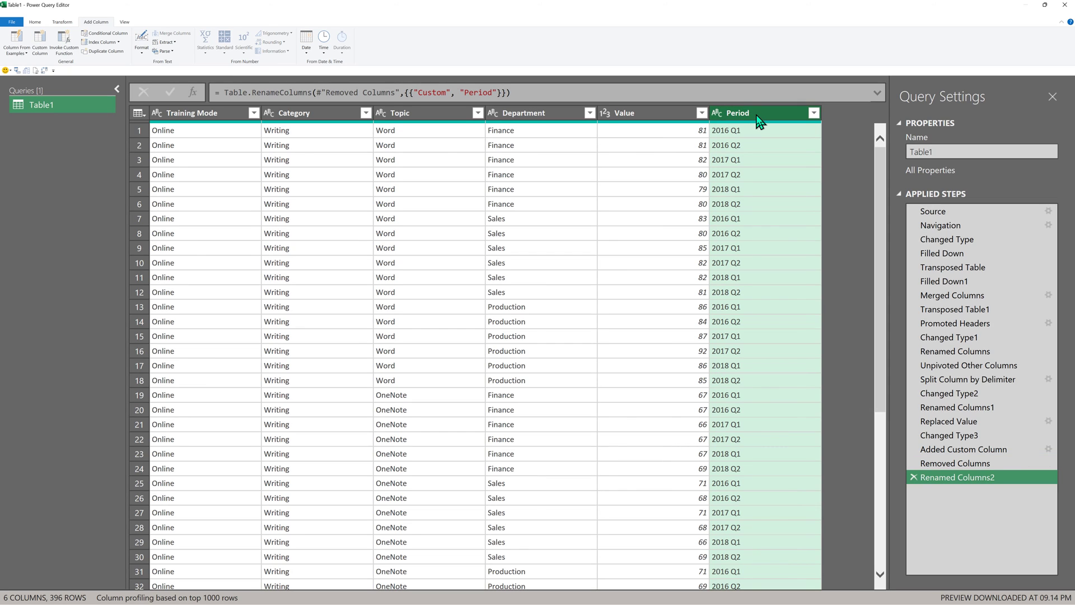
left_click_drag(747, 118, 647, 121)
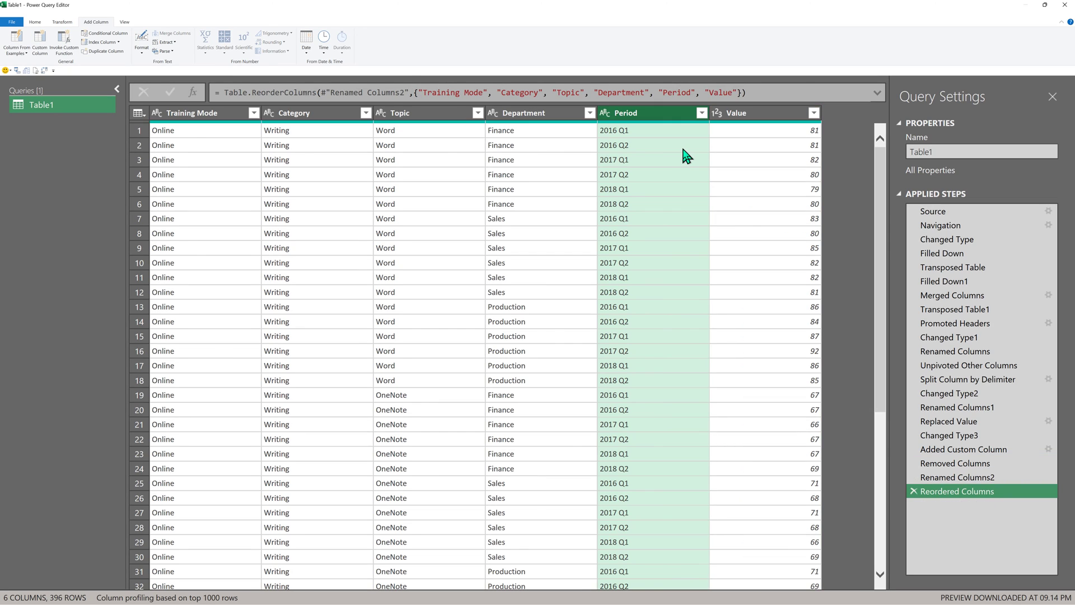
Rename the Value column to Attendees.
left_click(738, 113)
double_click(768, 113)
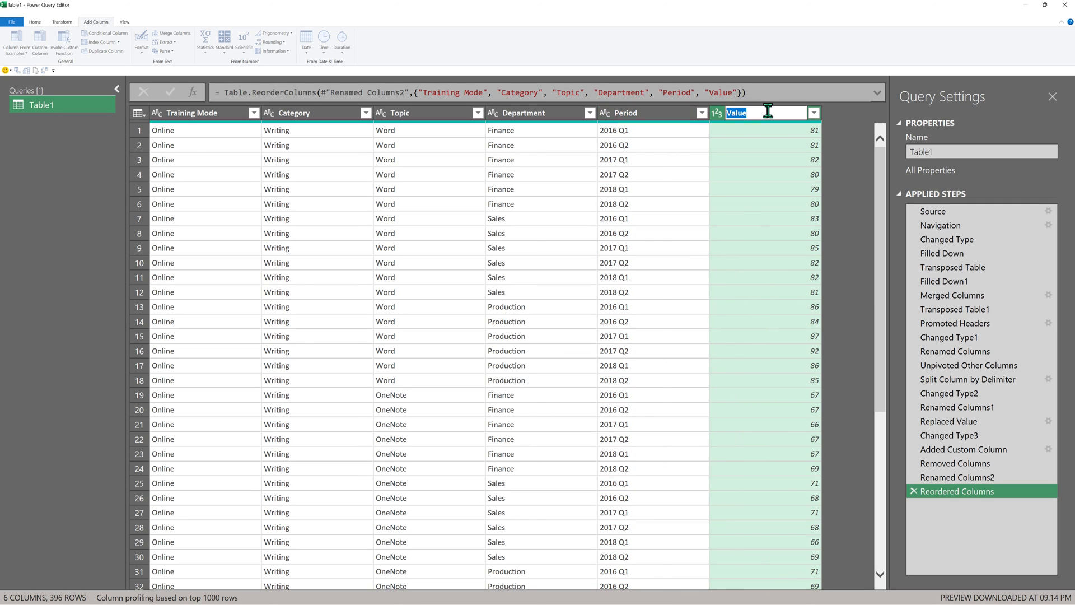
type("Attendees")
key("Return")
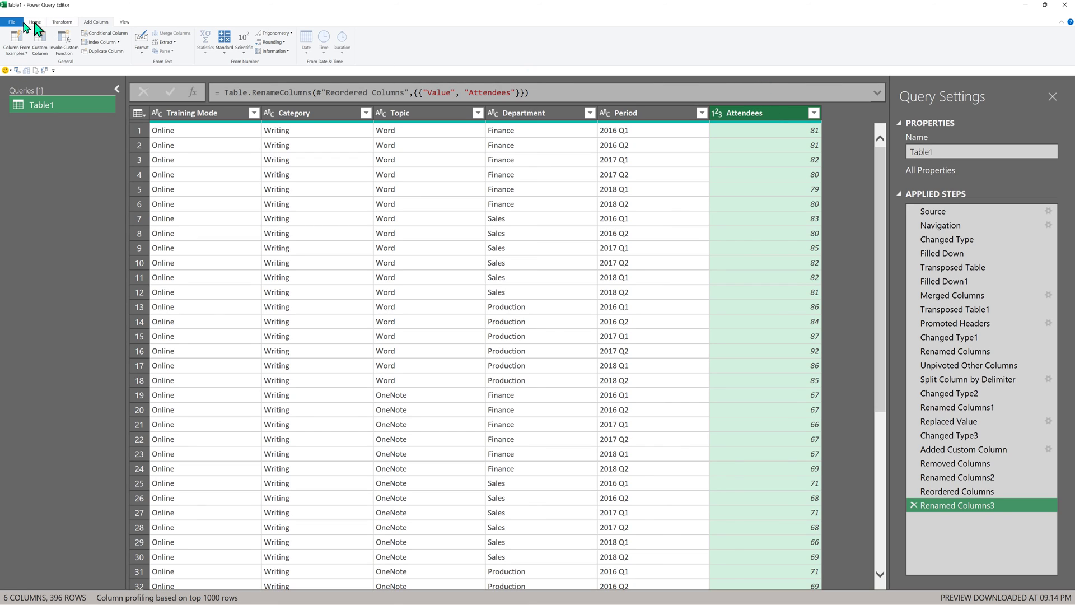
left_click(12, 21)
Close & Load To a PivotTable Report on a new worksheet.
left_click(39, 22)
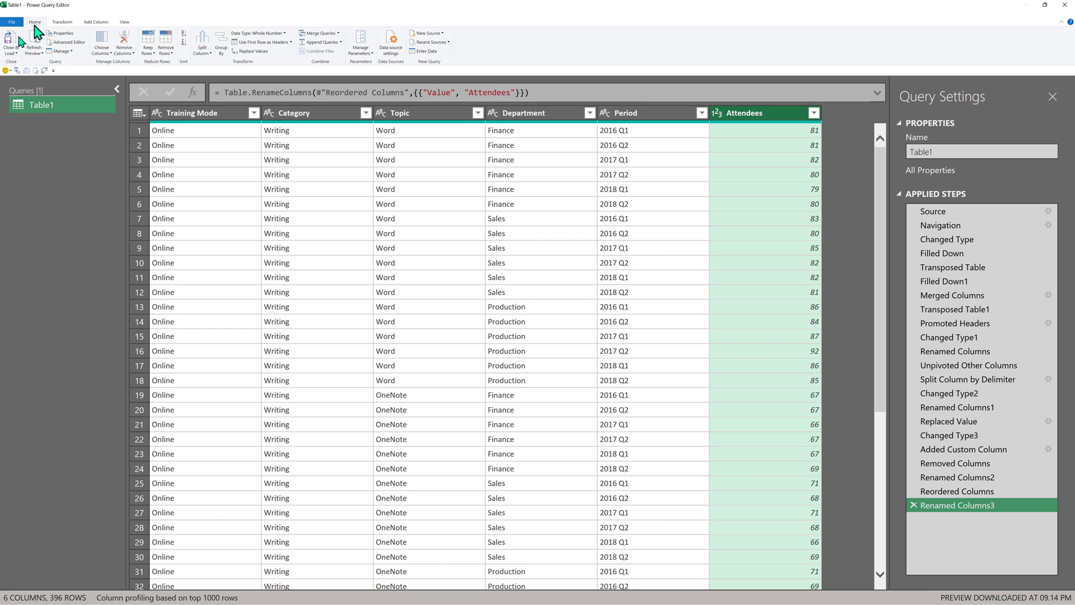
left_click(9, 56)
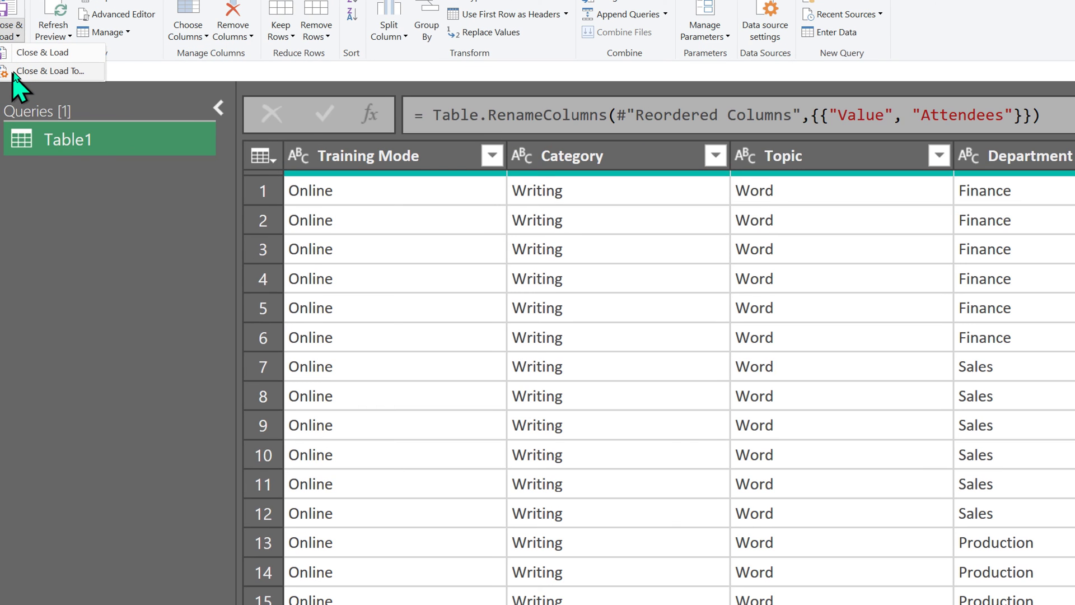
left_click(12, 71)
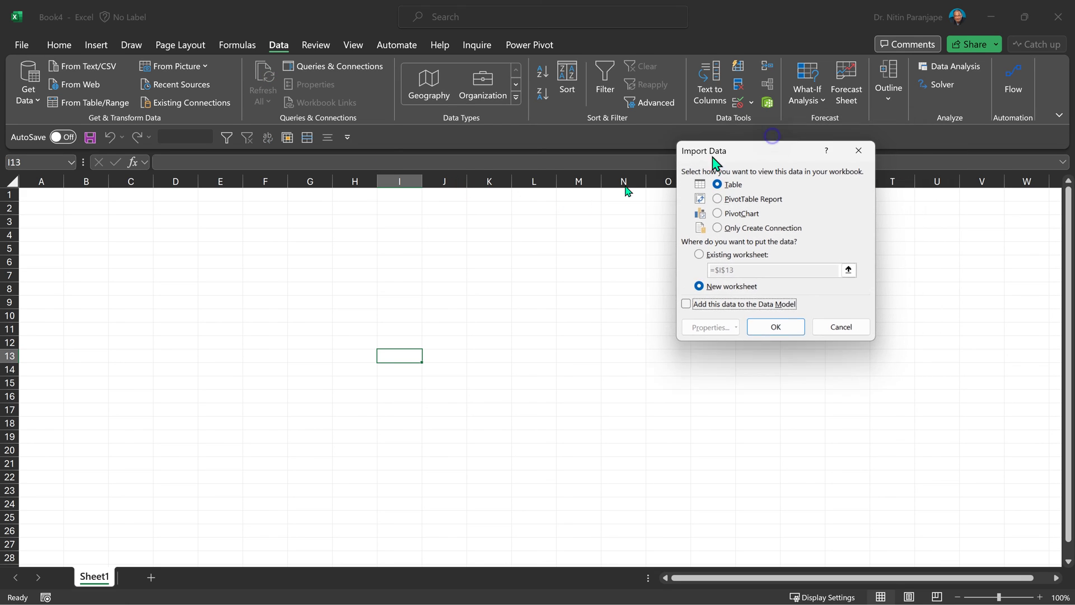
left_click_drag(713, 159, 499, 220)
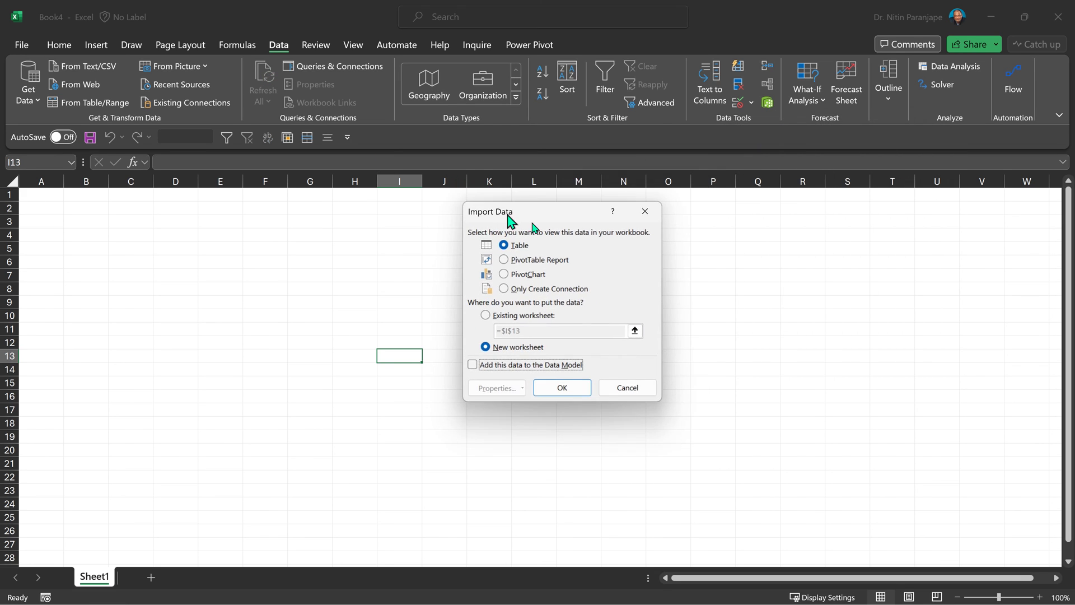
left_click(525, 264)
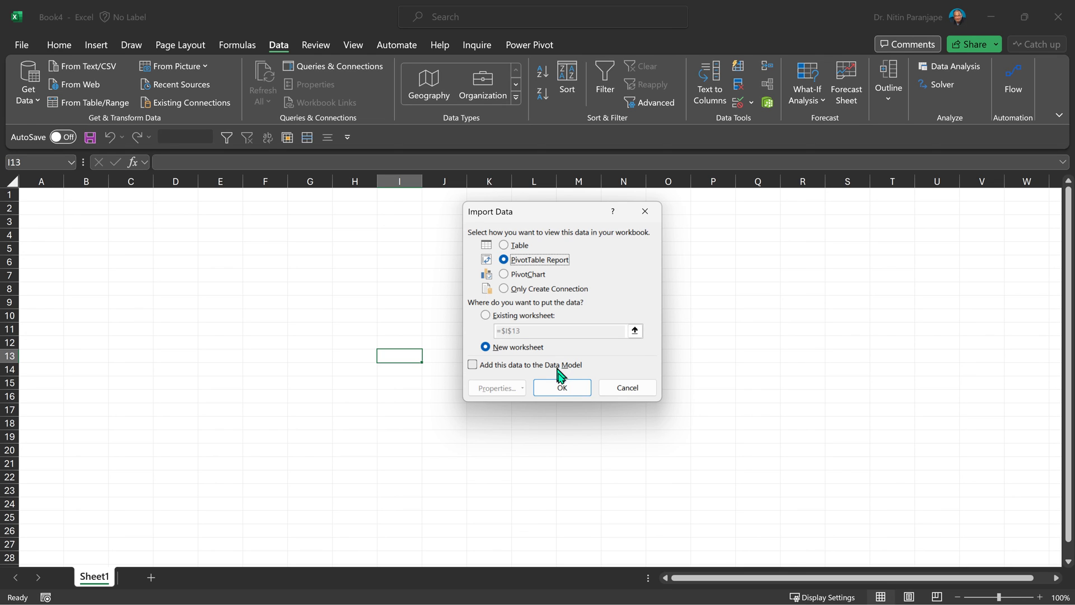
left_click(560, 390)
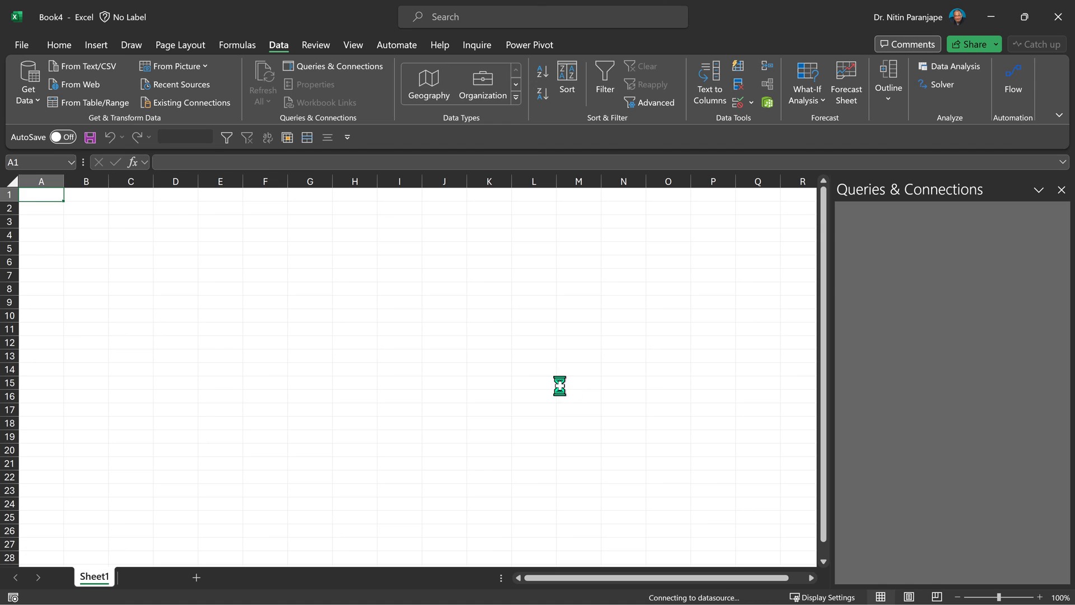